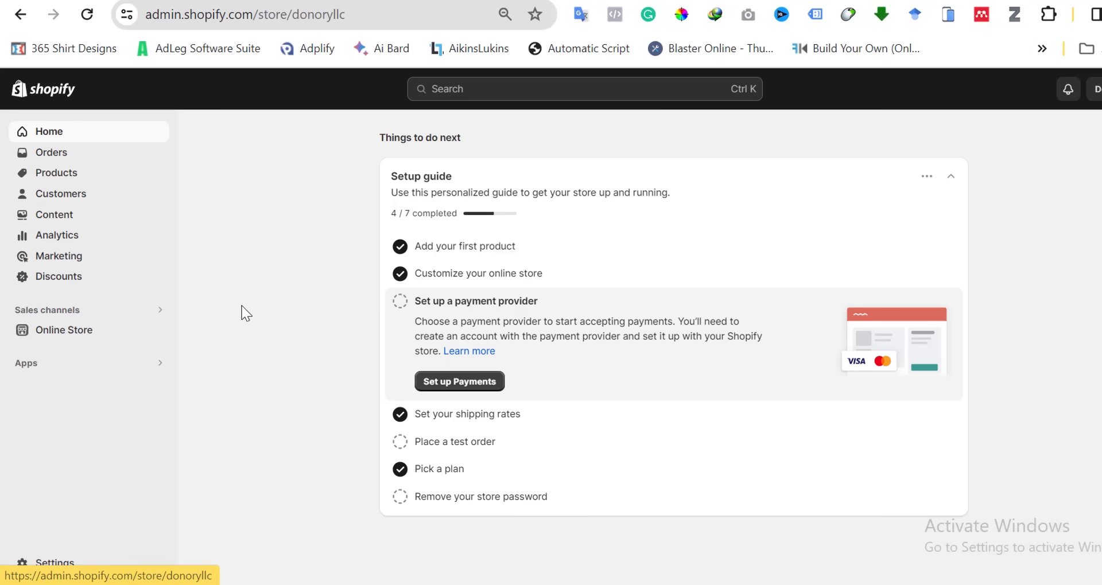
- Create a new product collection in the store and title it "Watch"
{"action": "left_click", "coordinate": [70, 181]}
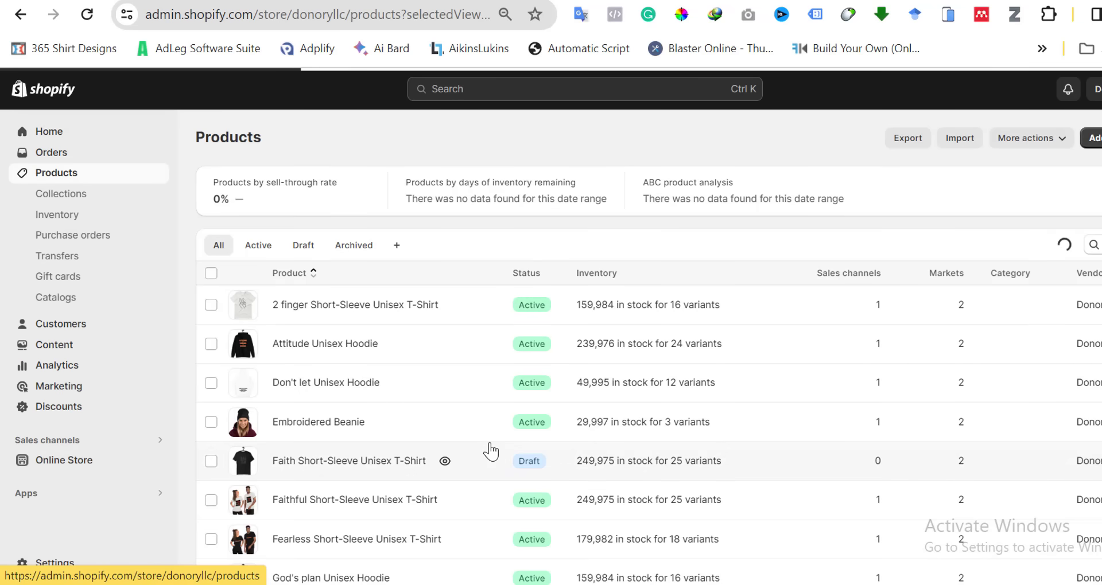
{"action": "left_click", "coordinate": [70, 195]}
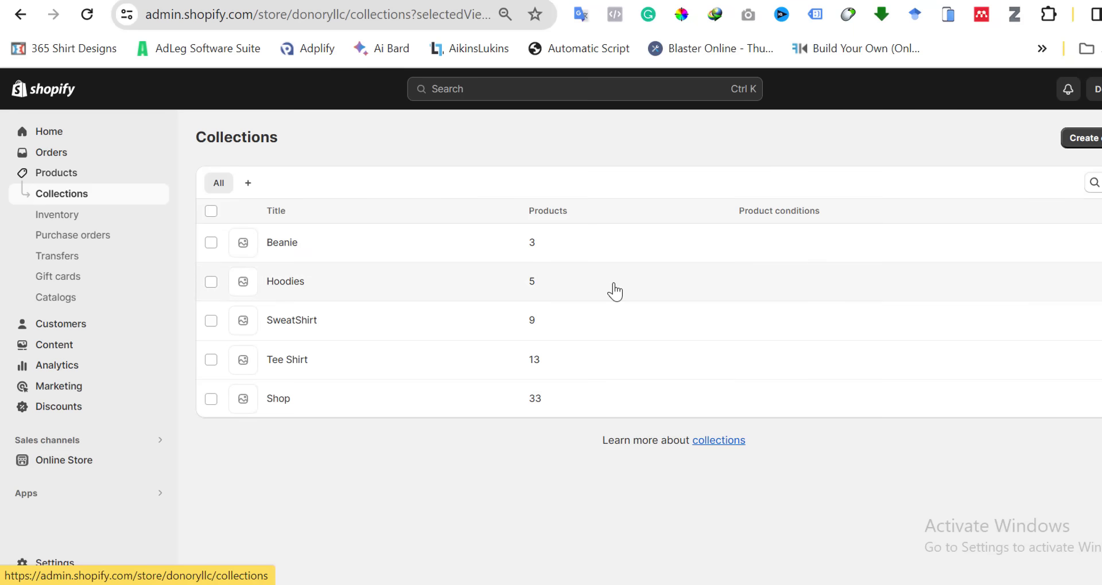
{"action": "left_click", "coordinate": [683, 1]}
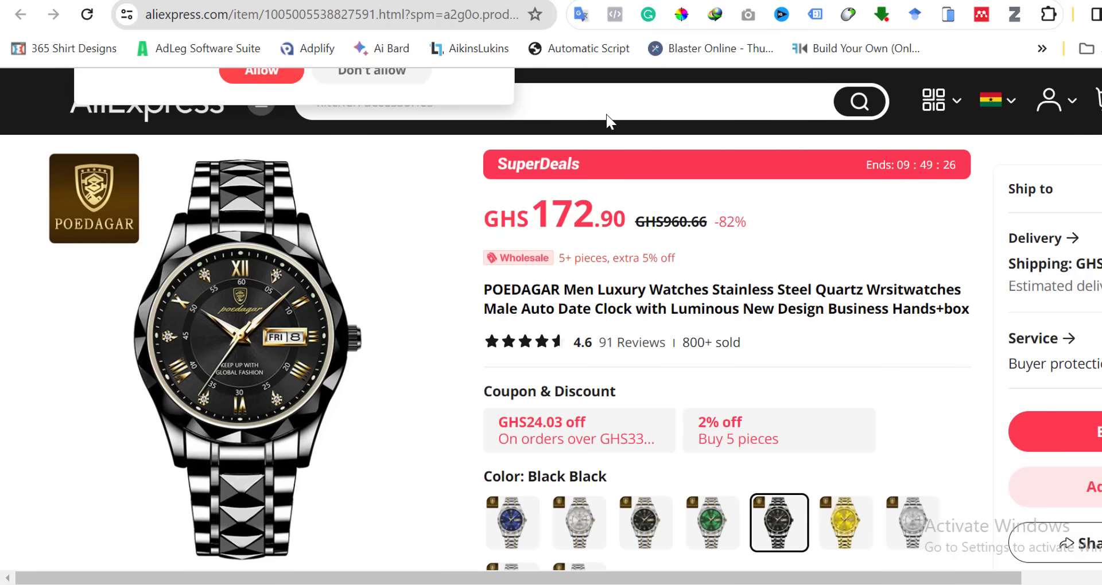
{"action": "left_click", "coordinate": [614, 0]}
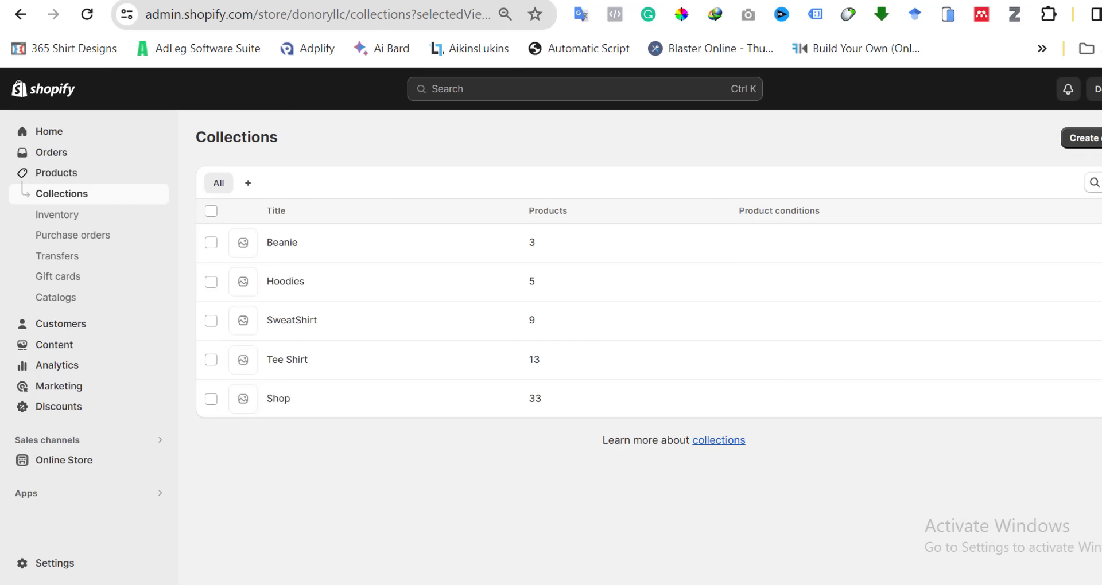
{"action": "left_click", "coordinate": [1082, 138]}
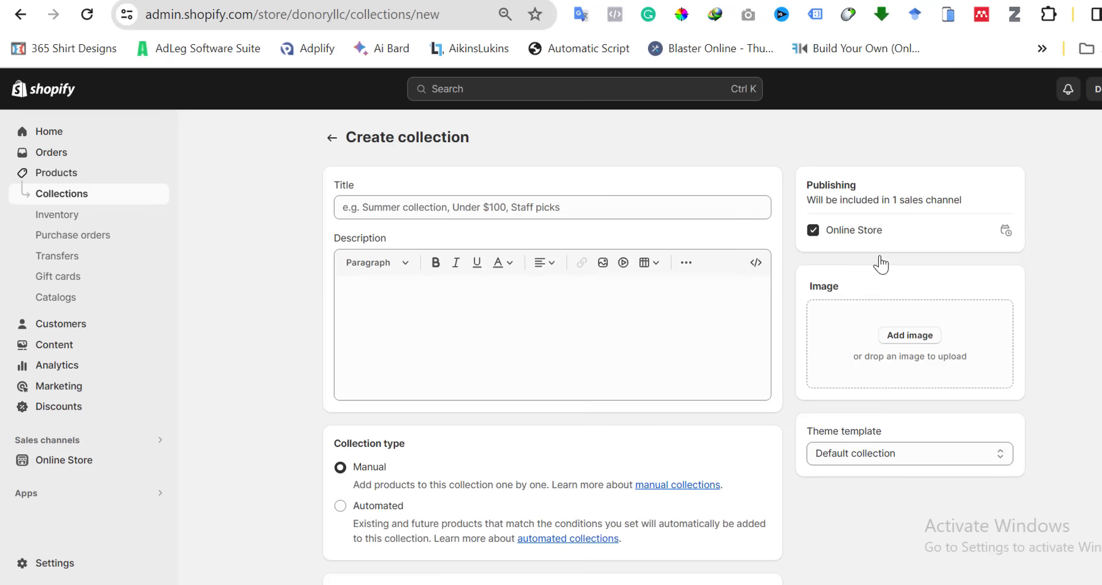
{"action": "left_click", "coordinate": [667, 210]}
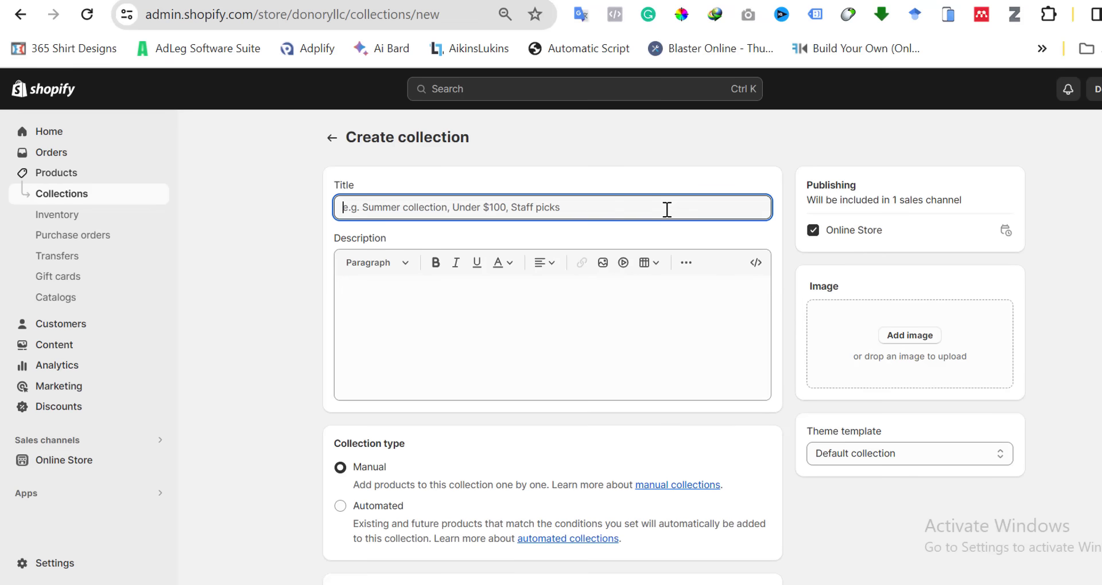
{"action": "type", "text": "Watch"}
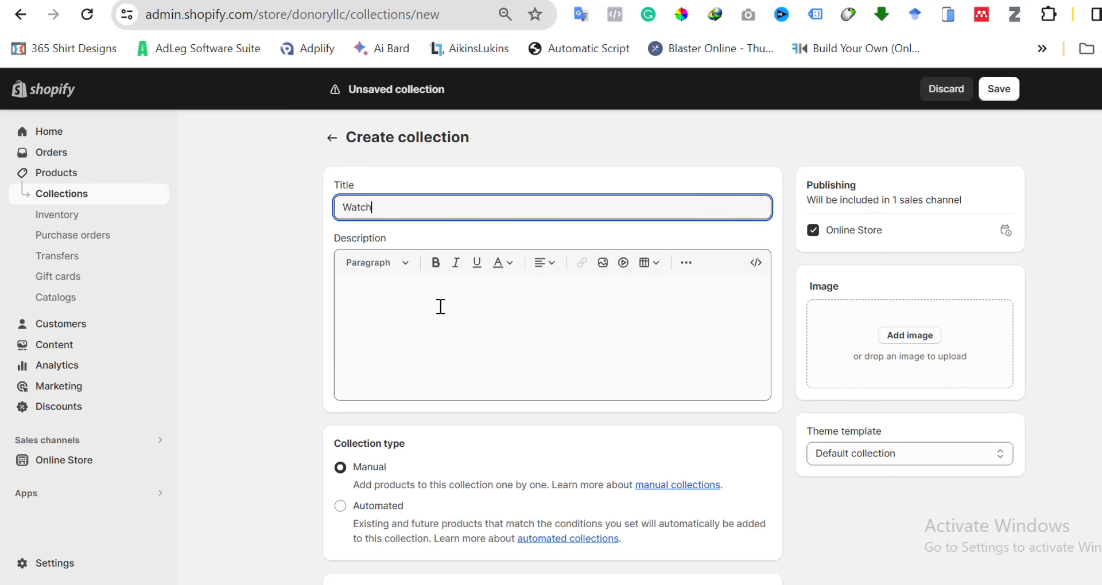
- Enter "Watch" as the new collection's description
{"action": "left_click", "coordinate": [440, 306]}
{"action": "type", "text": "Wat"}
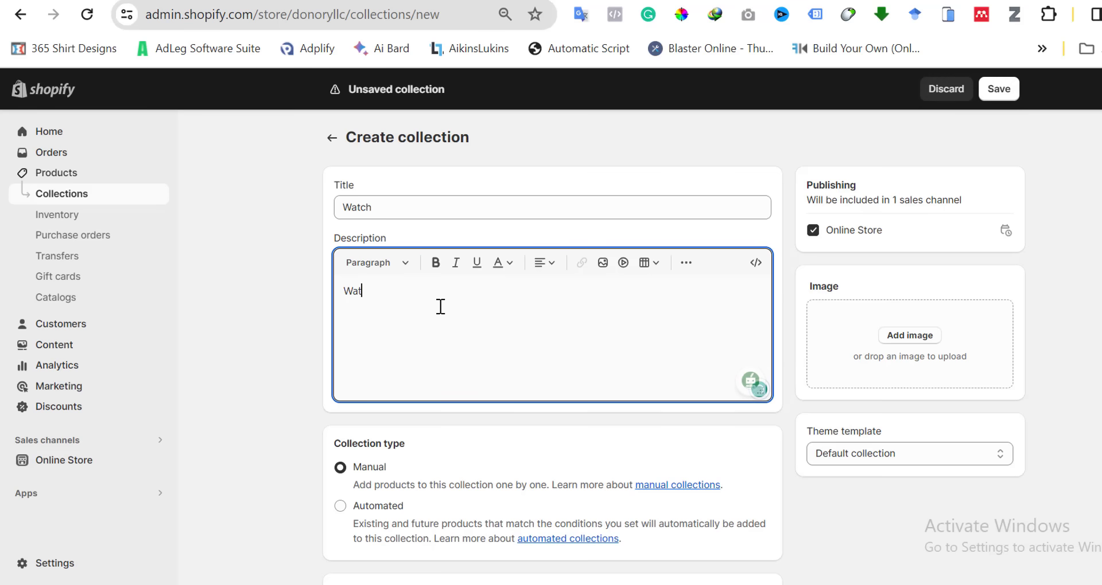
{"action": "type", "text": "ch"}
{"action": "scroll", "coordinate": [385, 358], "scroll_direction": "down", "scroll_amount": 2}
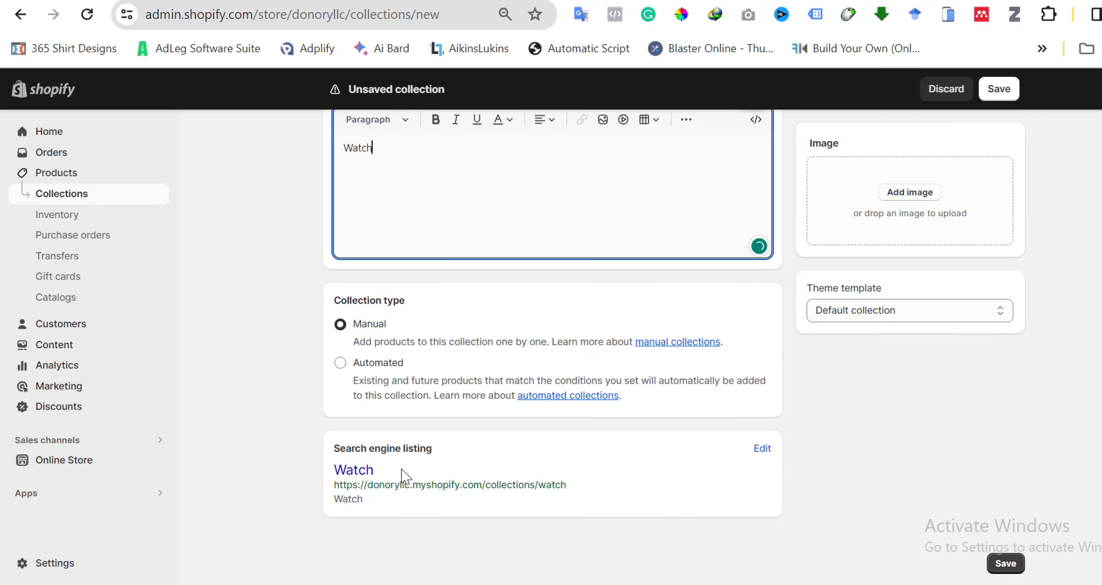
{"action": "scroll", "coordinate": [500, 383], "scroll_direction": "up", "scroll_amount": 2}
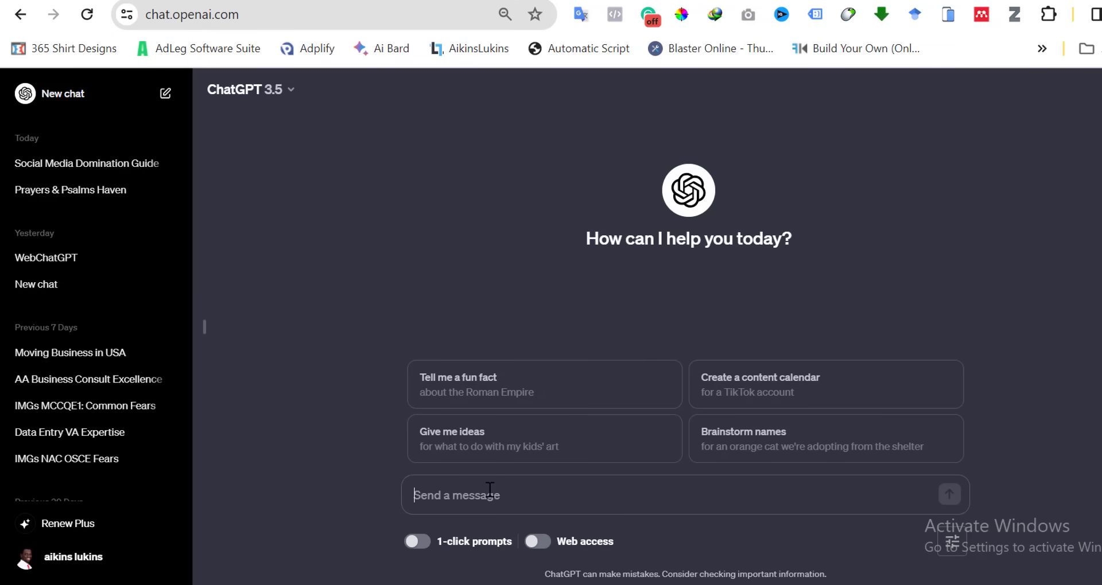
- Switch to ChatGPT and send the prompt "write a 50 word product description for watch collection"
{"action": "type", "text": "write a 5"}
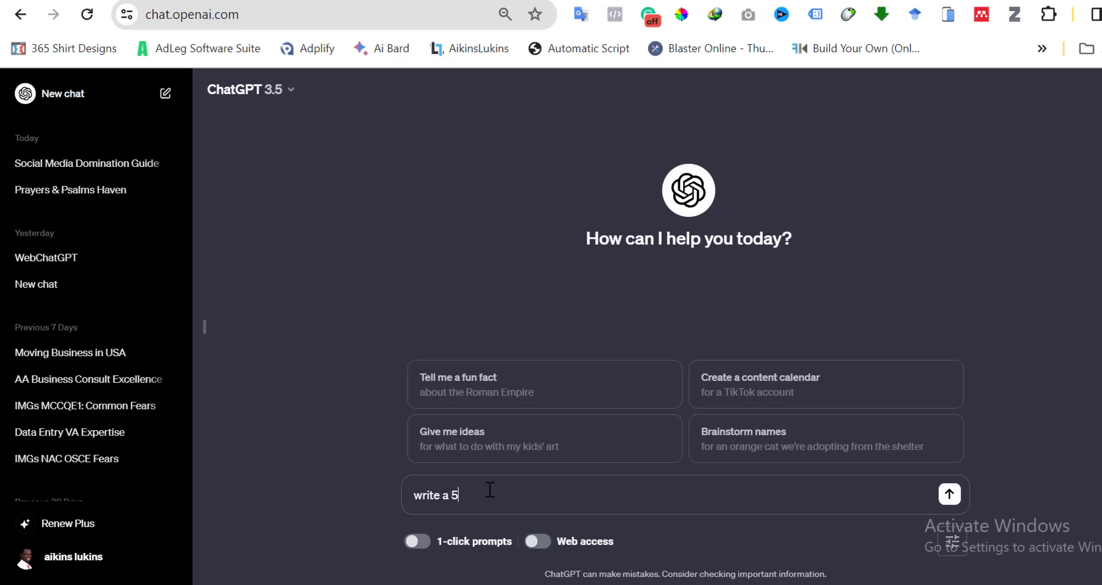
{"action": "type", "text": "0 word product descrip"}
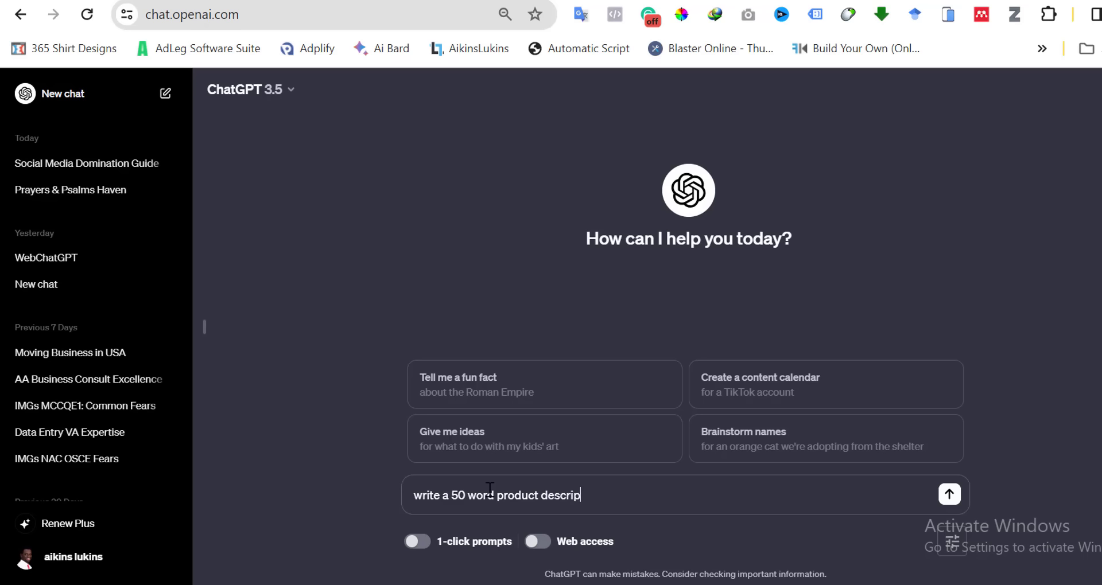
{"action": "type", "text": "tion for watch colle"}
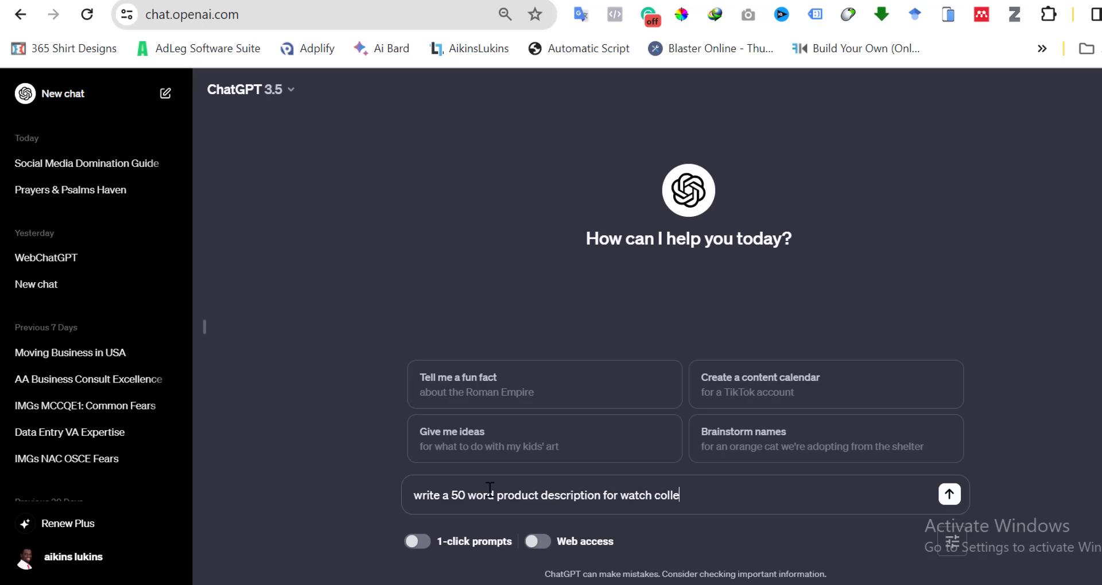
{"action": "type", "text": "ction"}
{"action": "key", "text": "Return"}
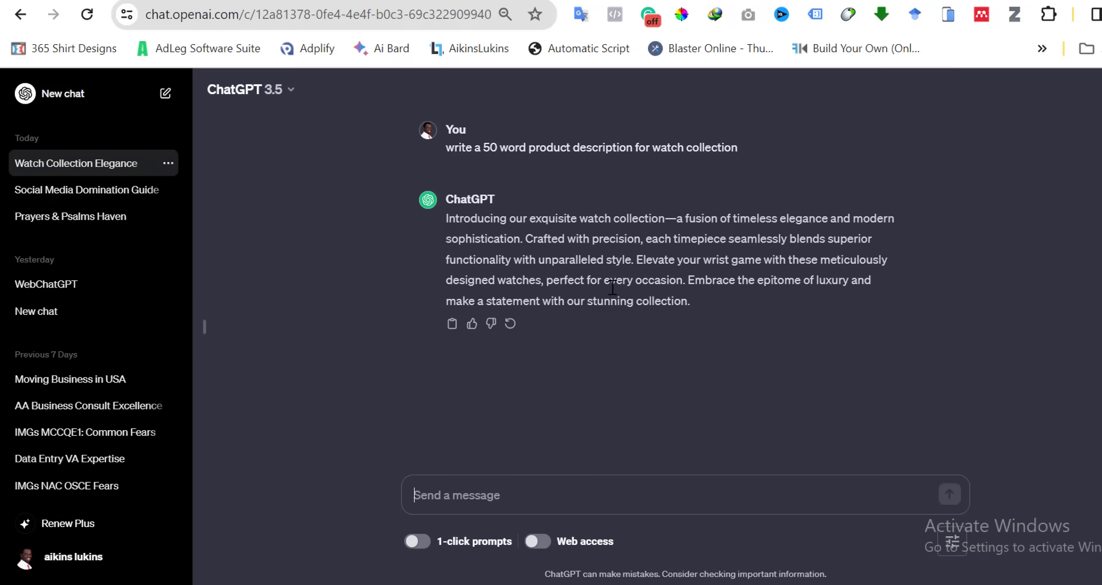
- Copy ChatGPT's generated watch description and replace the collection's description in Shopify with it
{"action": "left_click_drag", "start_coordinate": [687, 299], "coordinate": [434, 236]}
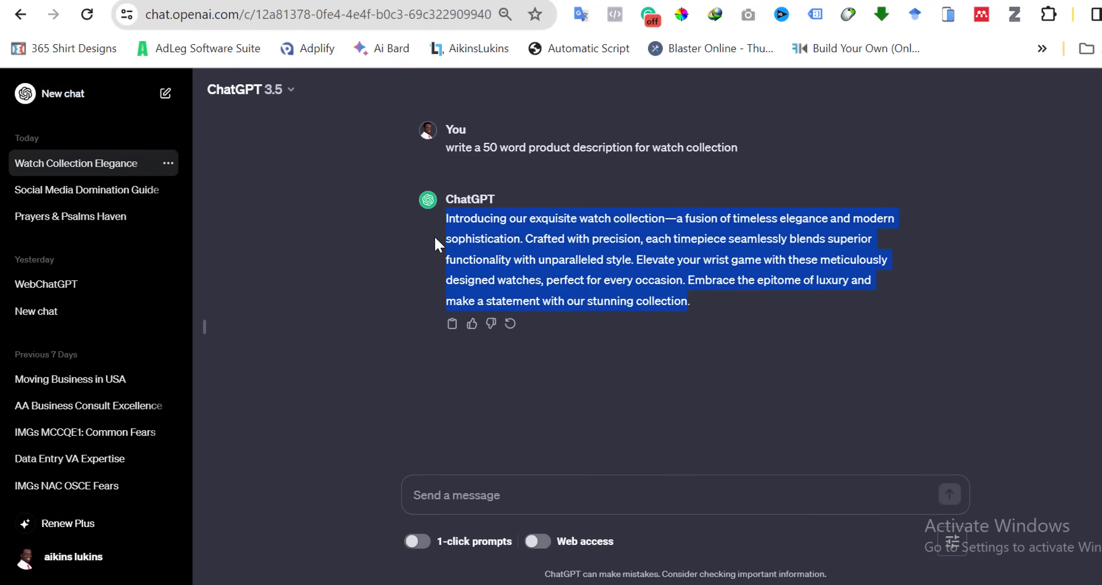
{"action": "right_click", "coordinate": [491, 237]}
{"action": "left_click", "coordinate": [533, 260]}
{"action": "left_click", "coordinate": [516, 0]}
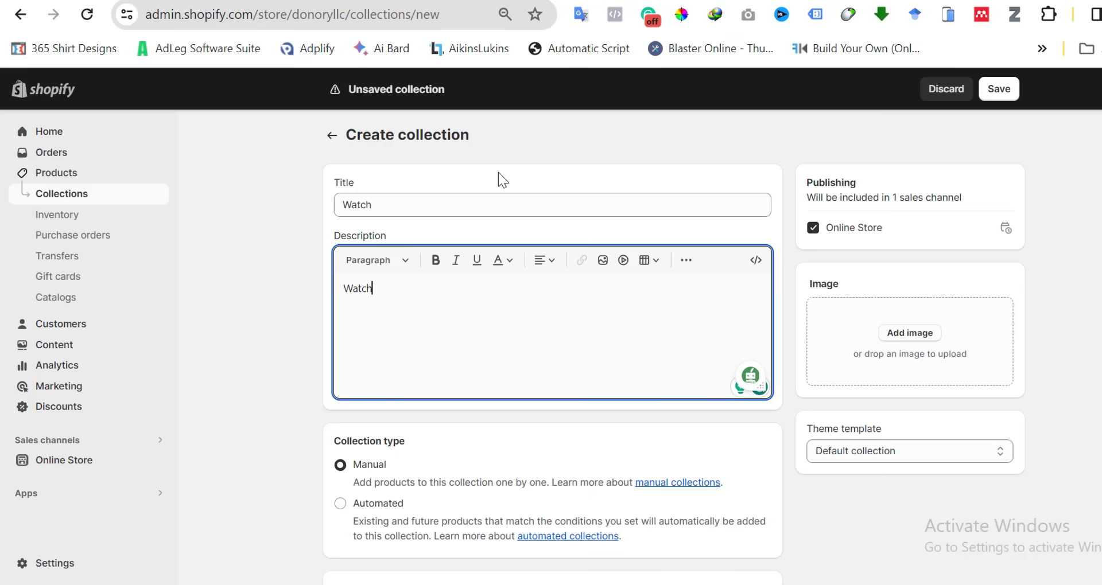
{"action": "left_click_drag", "start_coordinate": [411, 281], "coordinate": [300, 298]}
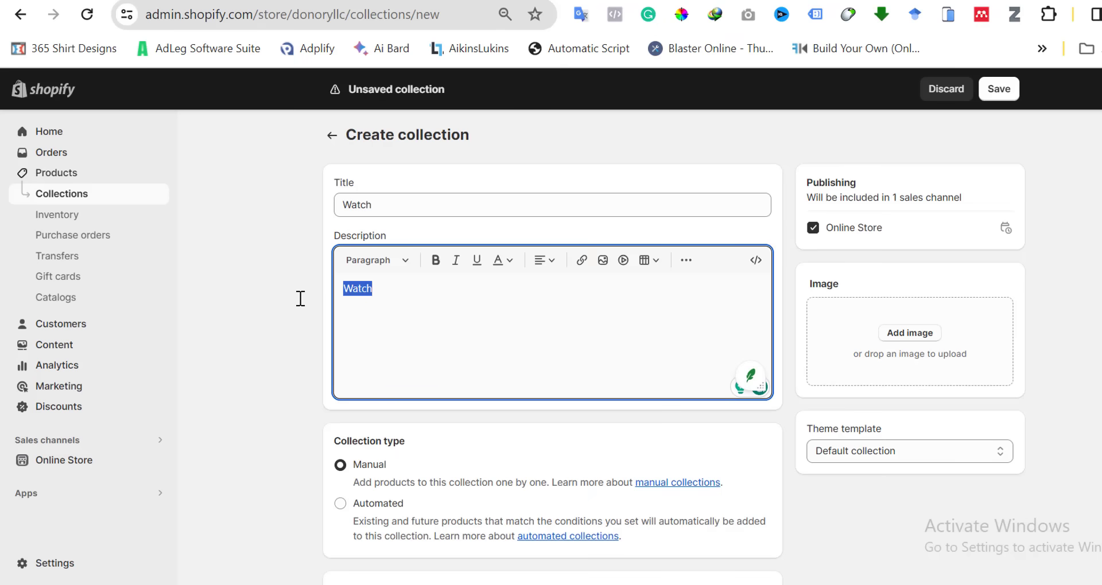
{"action": "key", "text": "ctrl+v"}
{"action": "left_click", "coordinate": [499, 410]}
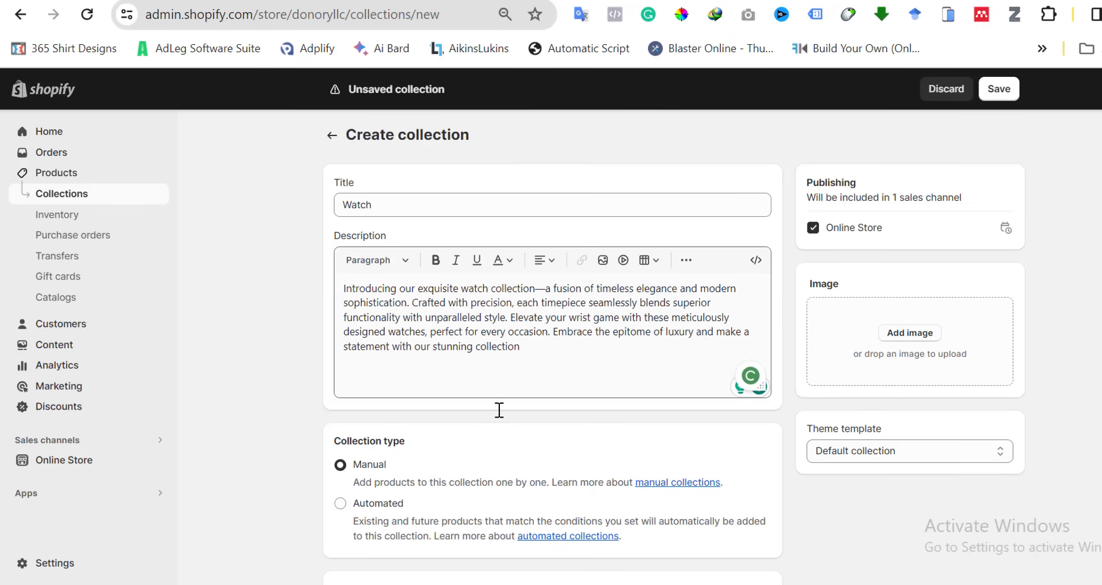
- Edit the search engine listing, deleting "Embrace the epitome of luxury and make a statement with our stunning collection" from the SEO description
{"action": "scroll", "coordinate": [500, 411], "scroll_direction": "down", "scroll_amount": 3}
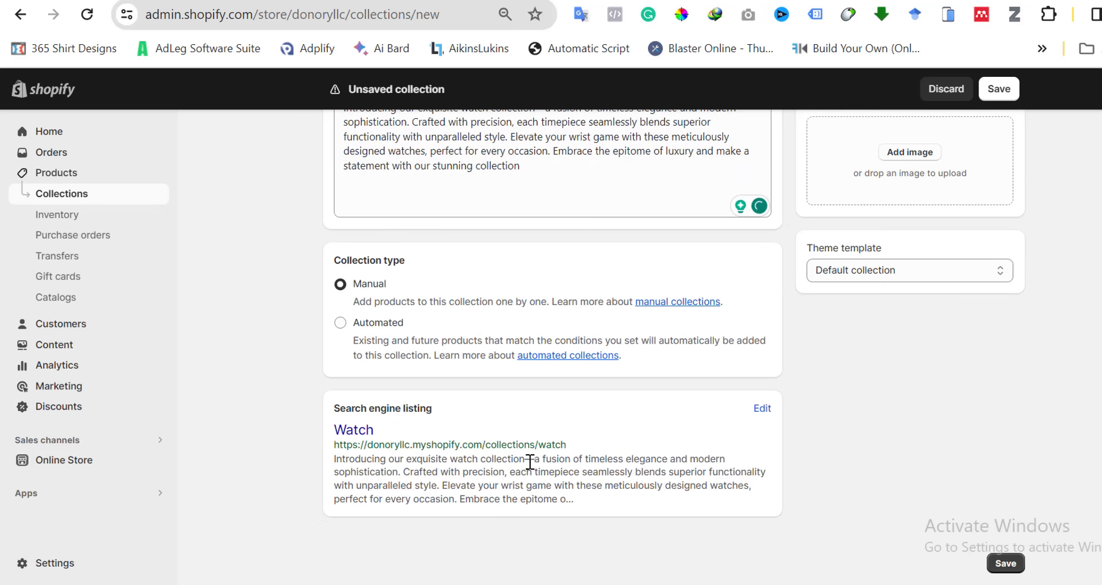
{"action": "left_click", "coordinate": [763, 410]}
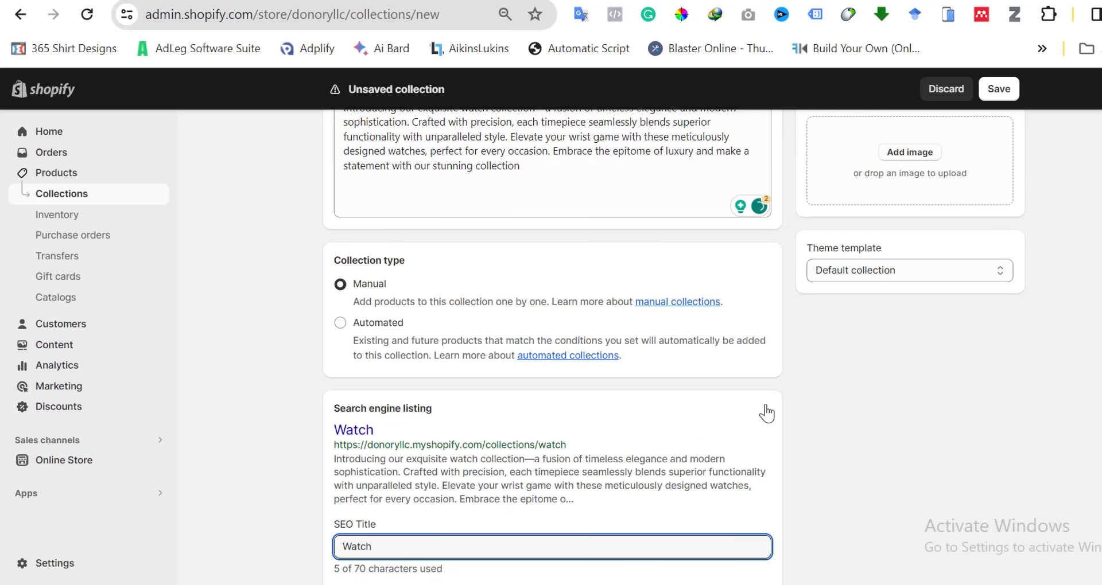
{"action": "scroll", "coordinate": [571, 519], "scroll_direction": "down", "scroll_amount": 3}
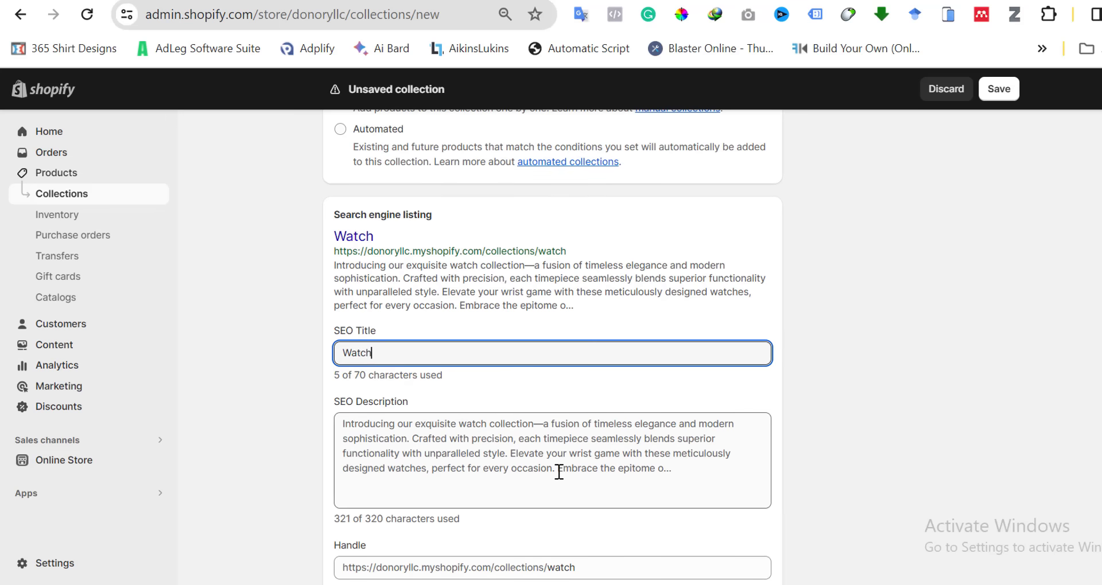
{"action": "left_click_drag", "start_coordinate": [559, 472], "coordinate": [699, 482]}
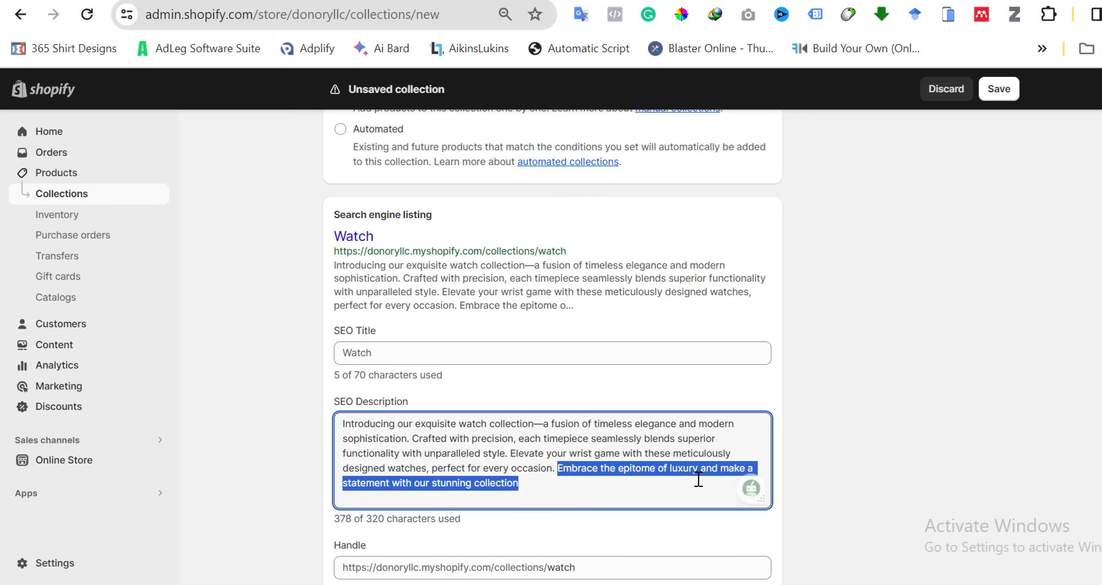
{"action": "left_click", "coordinate": [621, 494]}
{"action": "scroll", "coordinate": [620, 494], "scroll_direction": "down", "scroll_amount": 1}
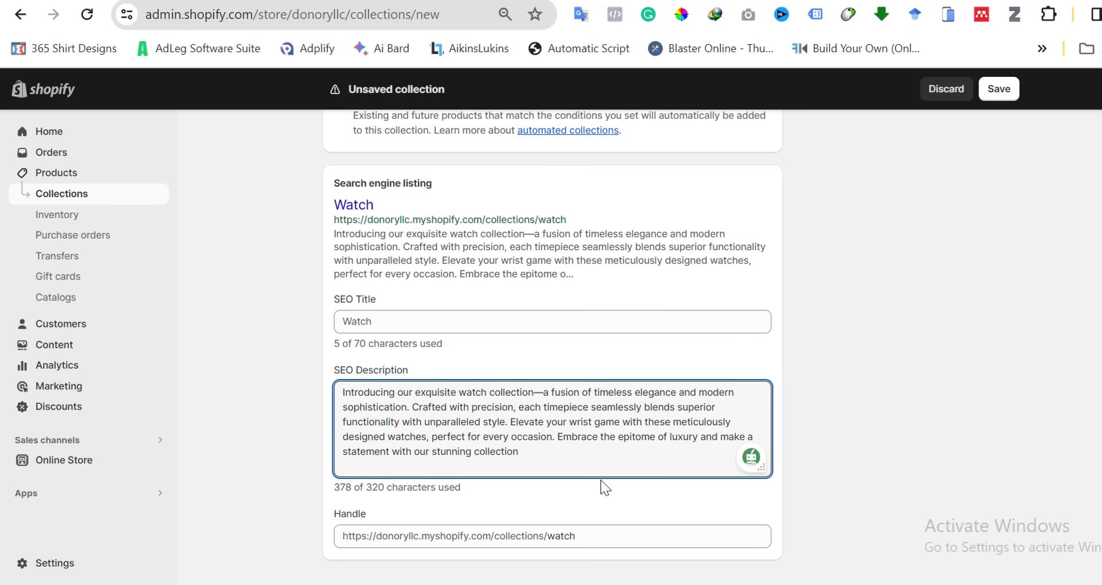
{"action": "scroll", "coordinate": [591, 463], "scroll_direction": "down", "scroll_amount": 1}
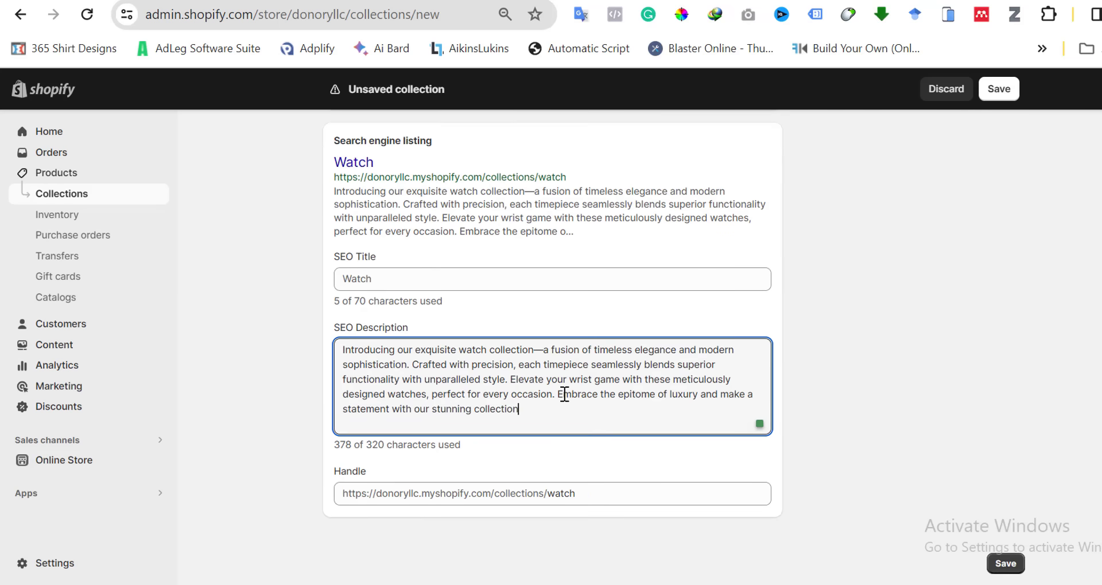
{"action": "left_click_drag", "start_coordinate": [558, 395], "coordinate": [634, 433]}
{"action": "key", "text": "BackSpace"}
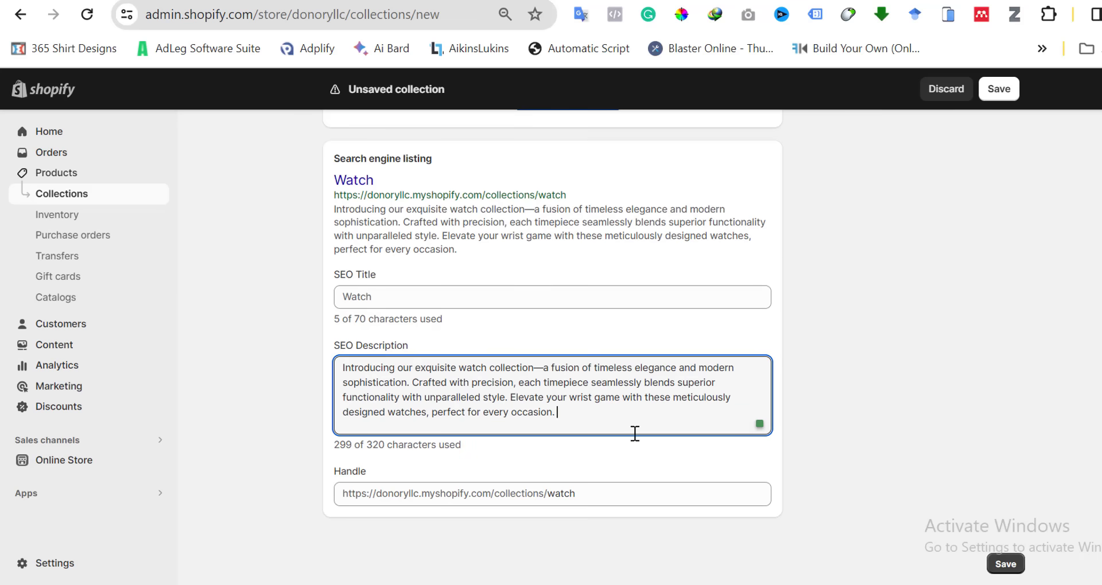
{"action": "left_click", "coordinate": [859, 432]}
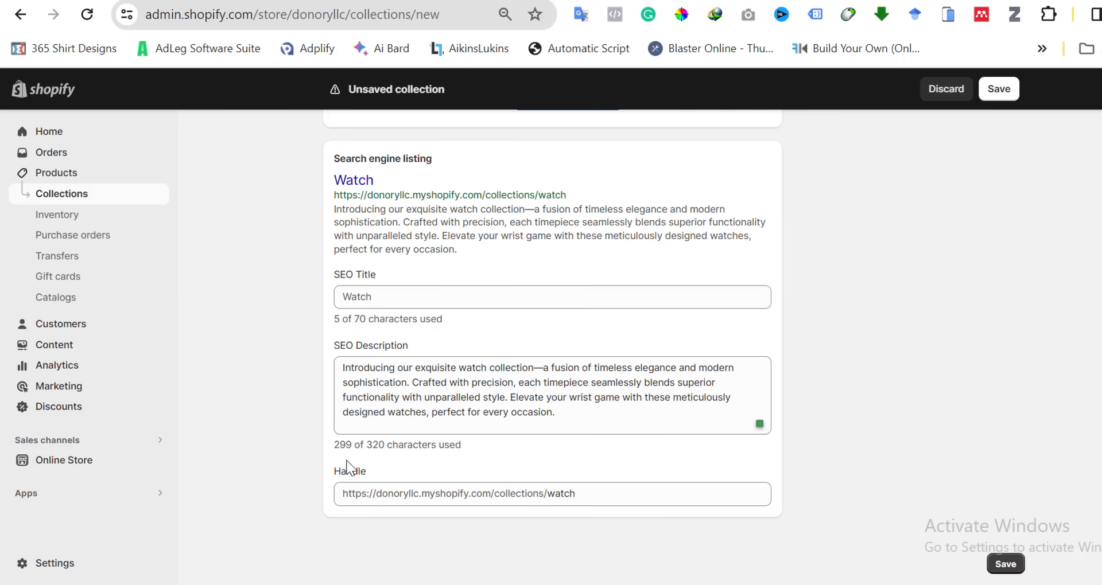
- Save the Watch collection and open the store's product list
{"action": "scroll", "coordinate": [388, 447], "scroll_direction": "up", "scroll_amount": 8}
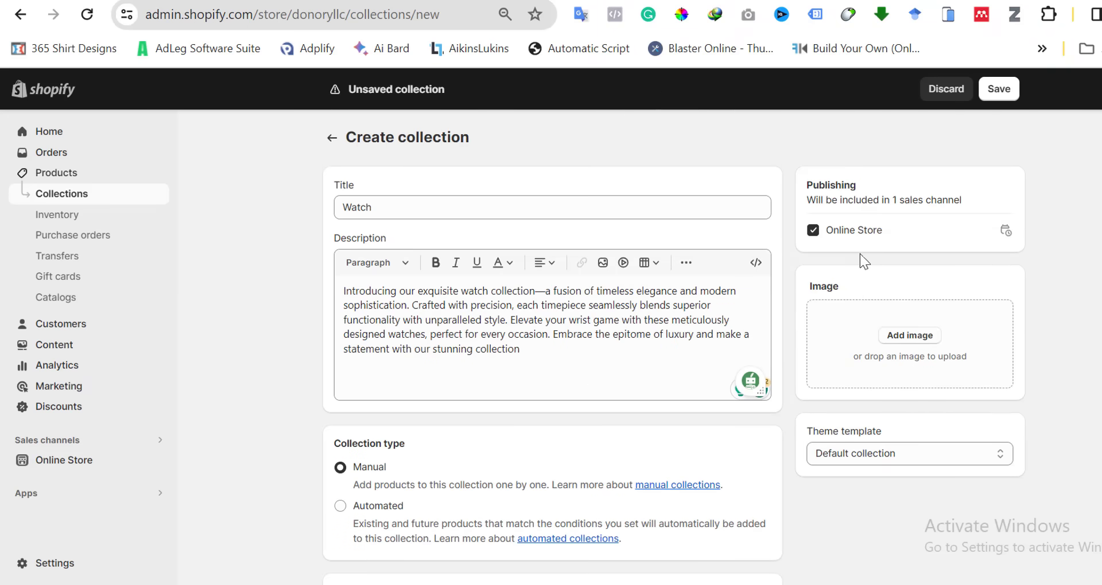
{"action": "left_click", "coordinate": [999, 91]}
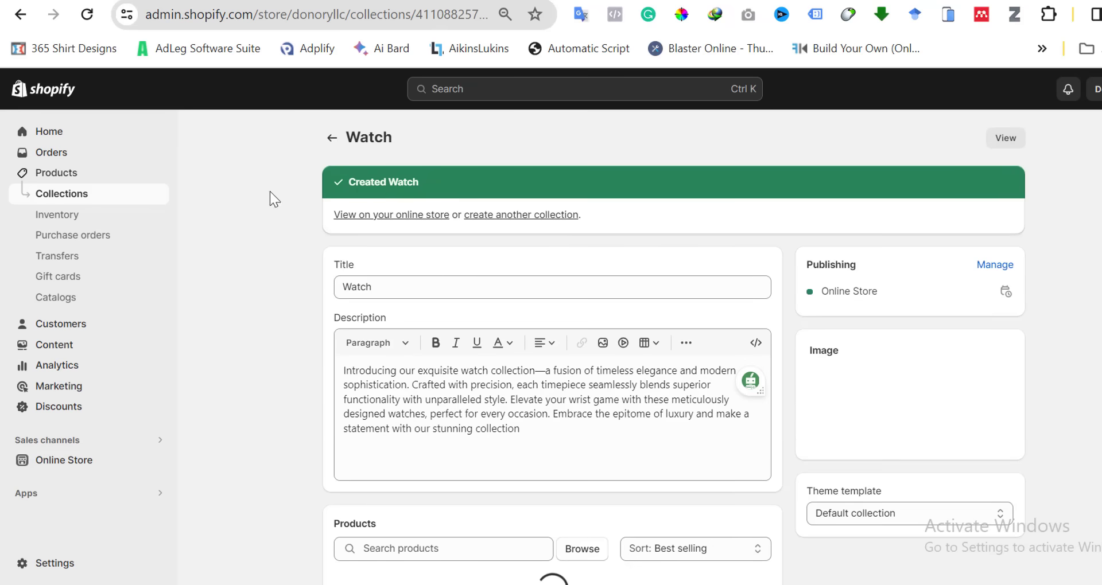
{"action": "left_click", "coordinate": [68, 179]}
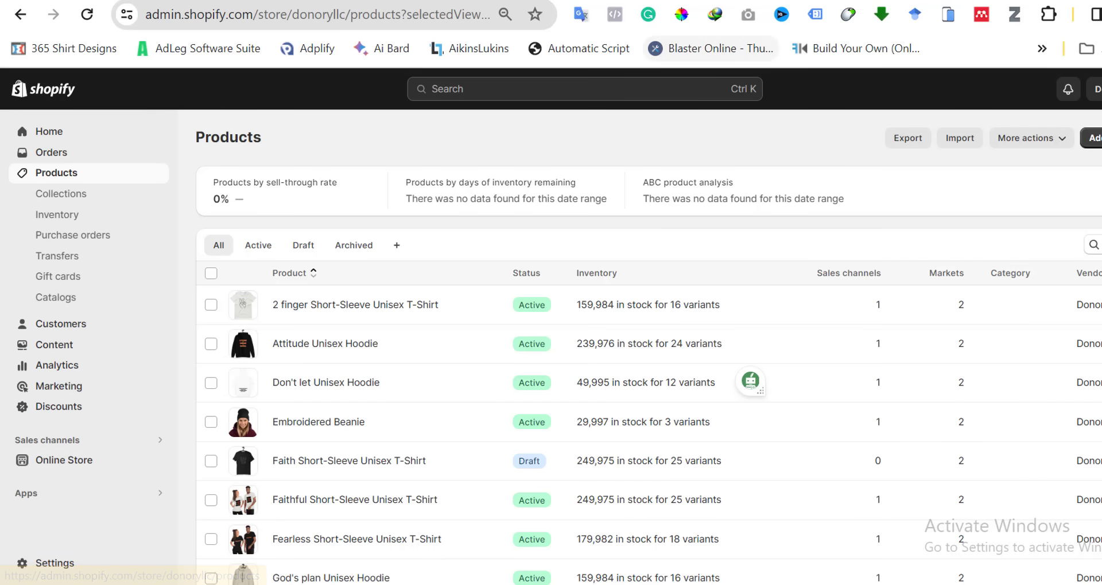
- Switch to Canva and create a new custom-size design of 1080 × 1080 px
{"action": "left_click", "coordinate": [764, 0]}
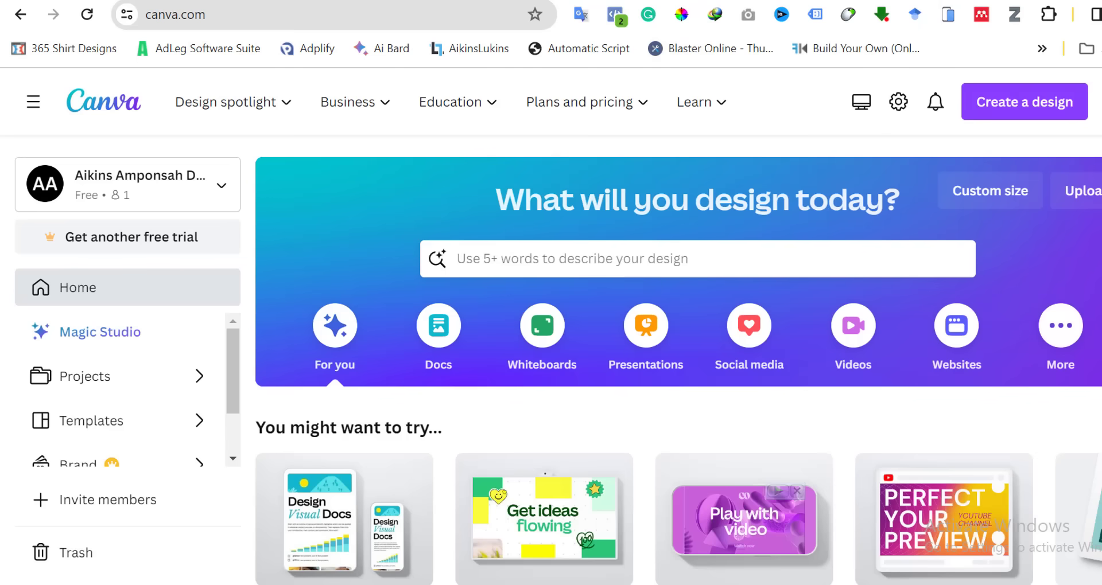
{"action": "left_click", "coordinate": [1023, 103]}
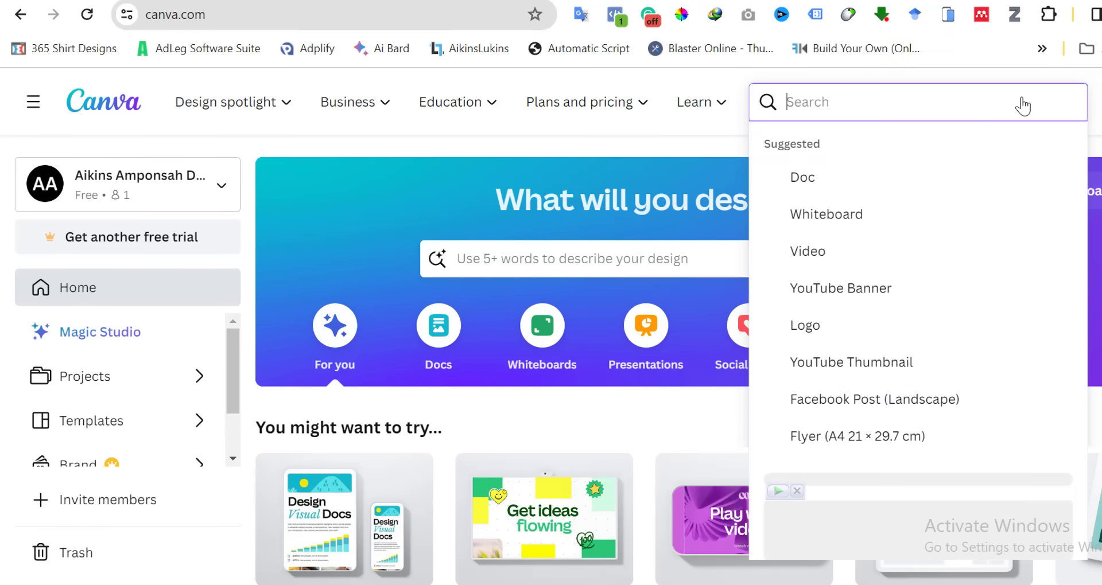
{"action": "scroll", "coordinate": [893, 426], "scroll_direction": "down", "scroll_amount": 10}
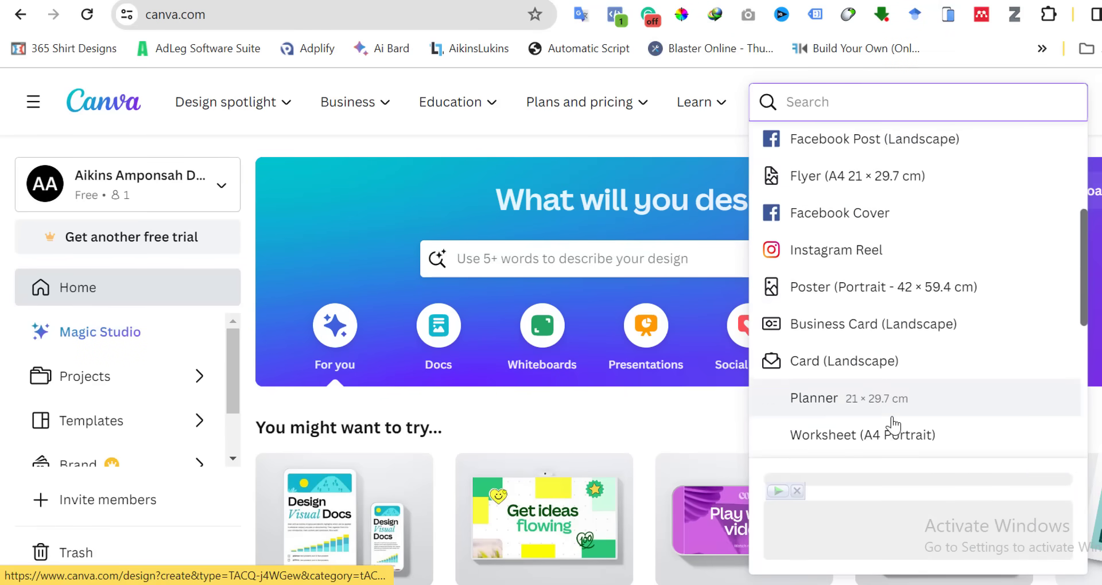
{"action": "scroll", "coordinate": [893, 426], "scroll_direction": "down", "scroll_amount": 5}
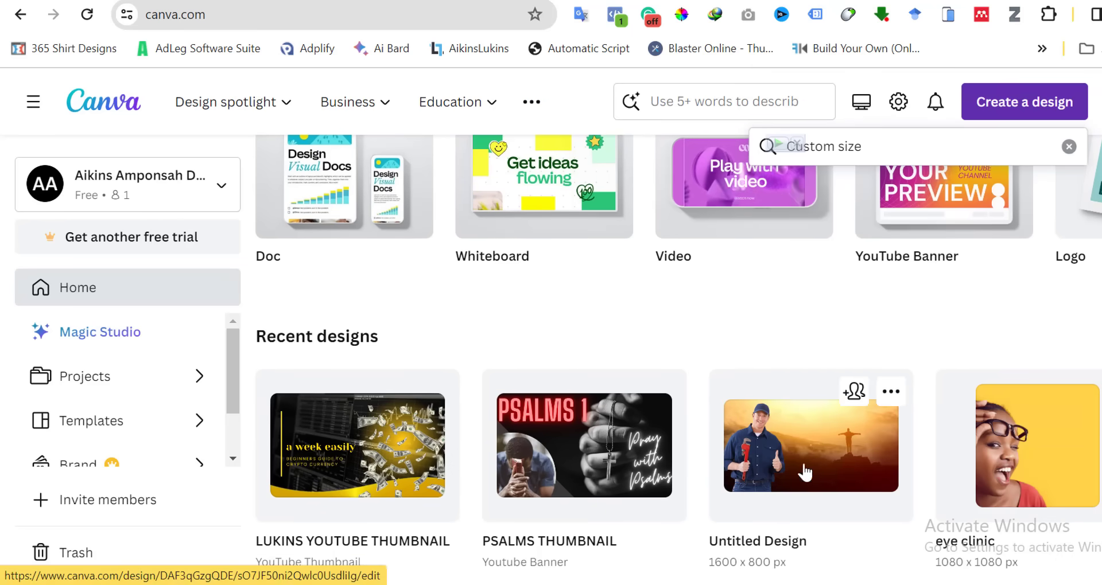
{"action": "left_click", "coordinate": [891, 147]}
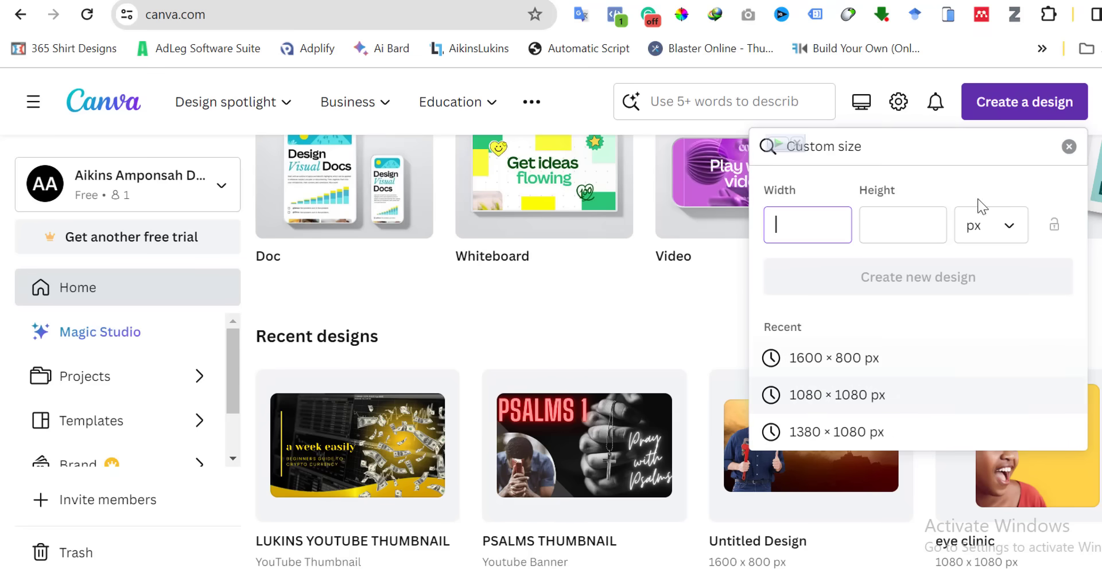
{"action": "left_click", "coordinate": [854, 404]}
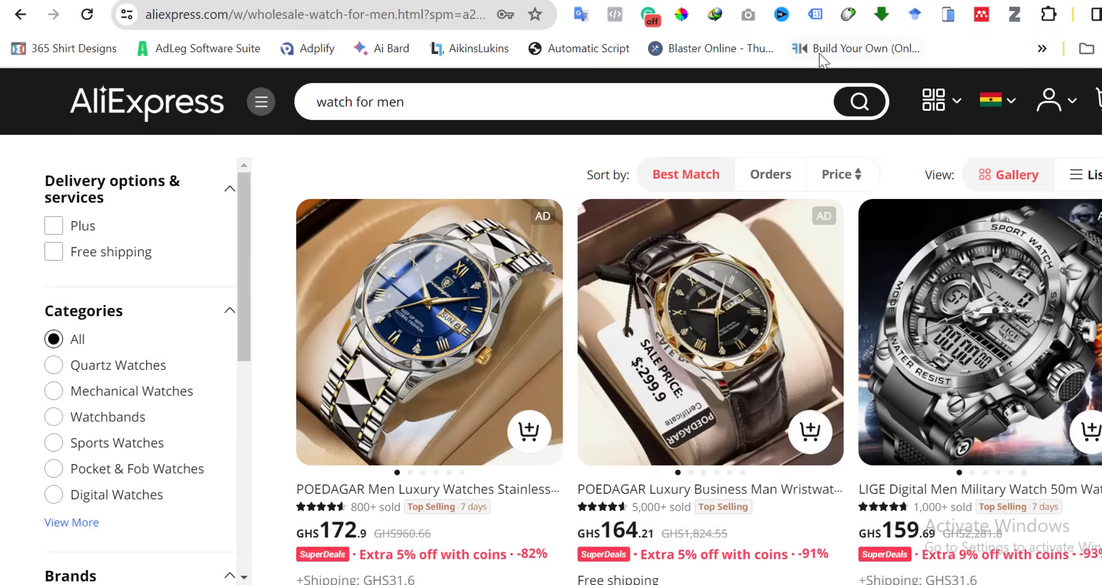
- Return to the blank Canva design and upload the watch images 1w, 2w and 3w from the Downloads folder
{"action": "left_click", "coordinate": [639, 1]}
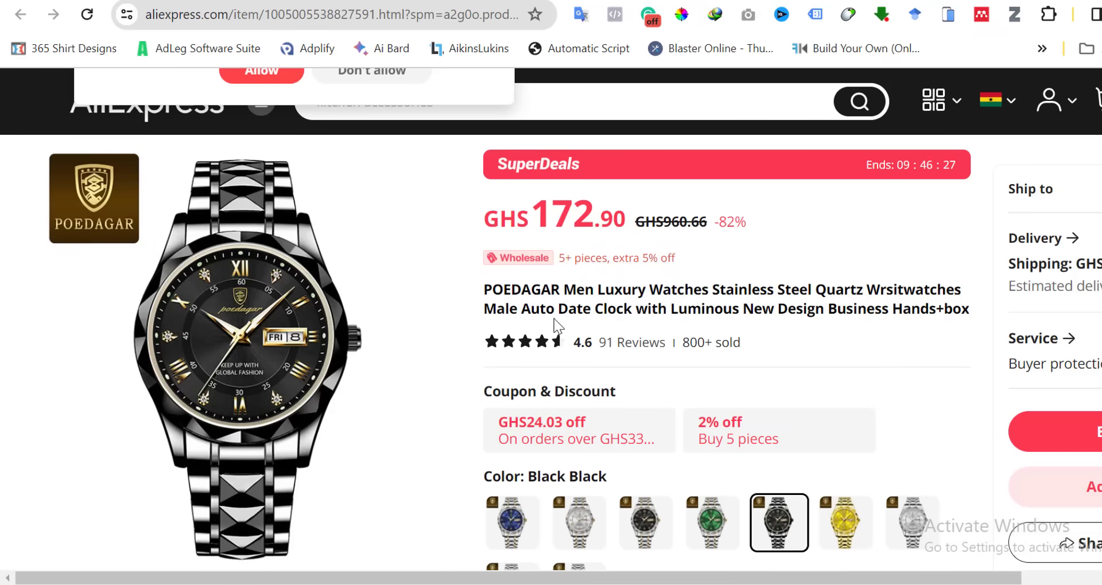
{"action": "left_click", "coordinate": [768, 1]}
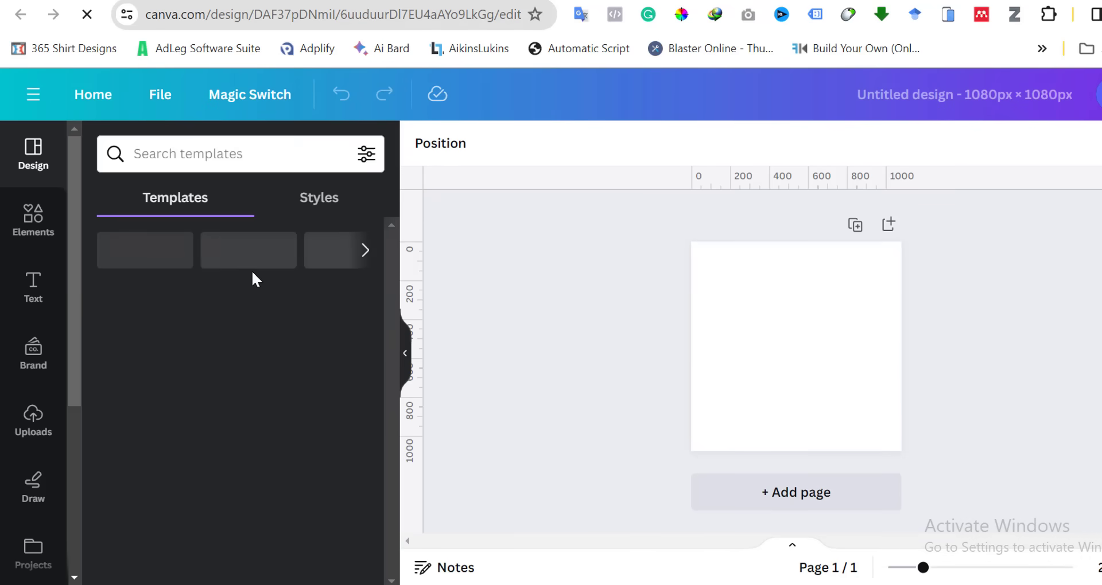
{"action": "left_click", "coordinate": [31, 423]}
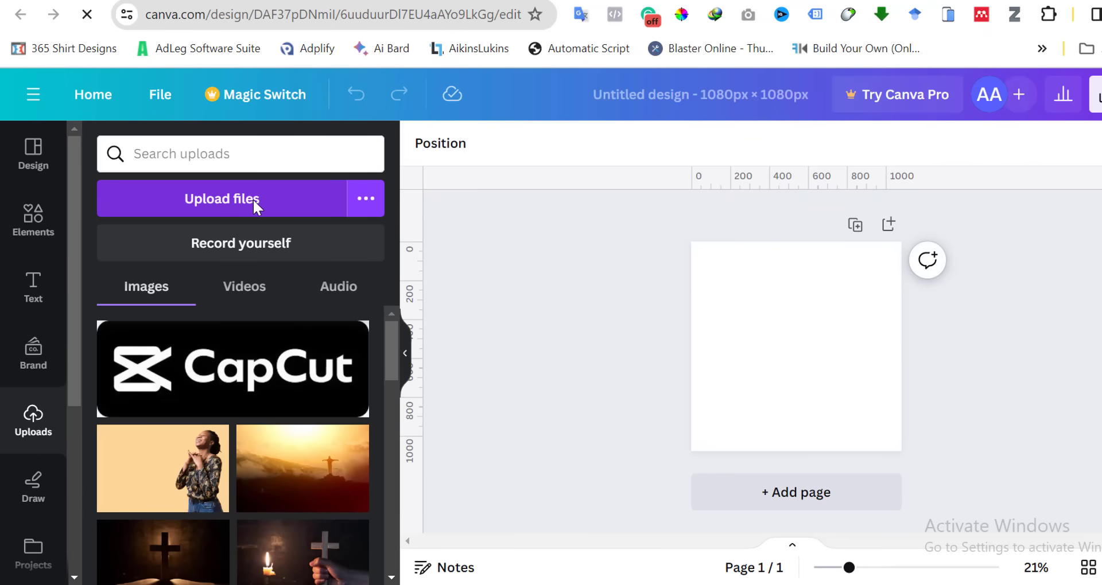
{"action": "left_click", "coordinate": [253, 198]}
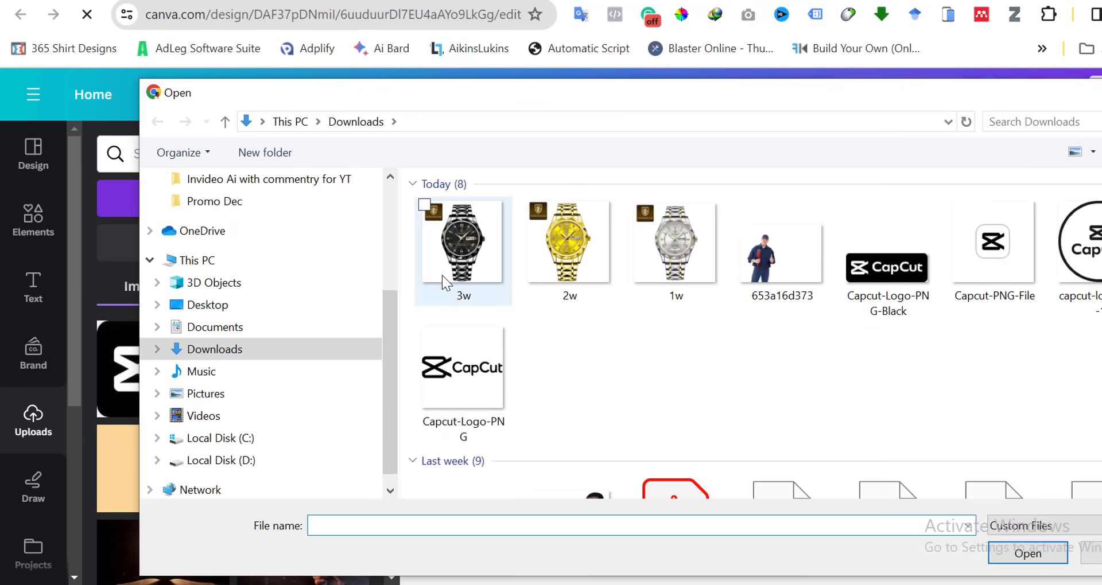
{"action": "left_click", "coordinate": [456, 257]}
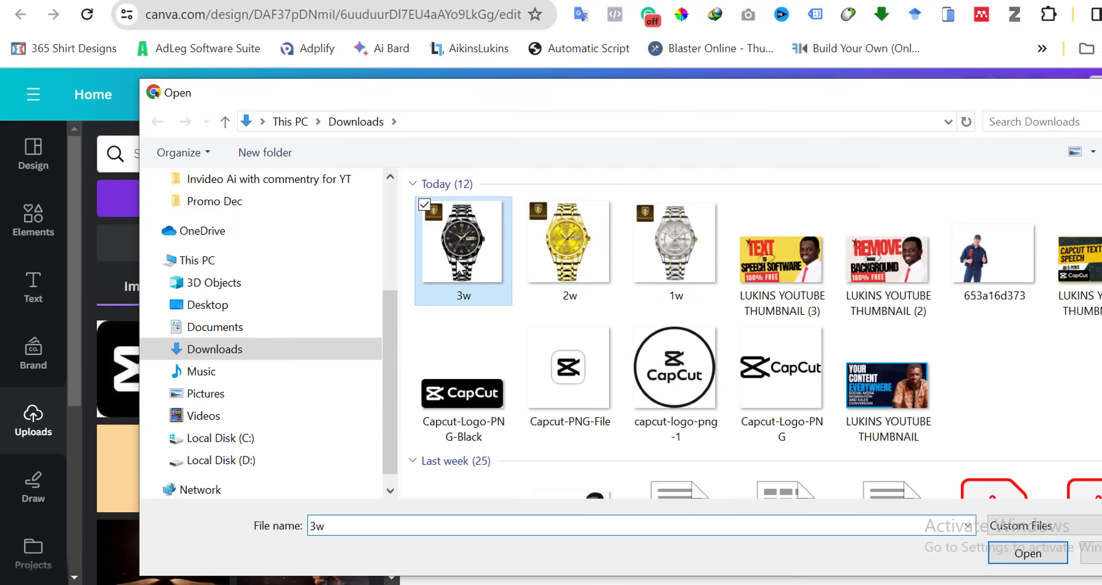
{"action": "left_click", "coordinate": [667, 269], "text": "shift"}
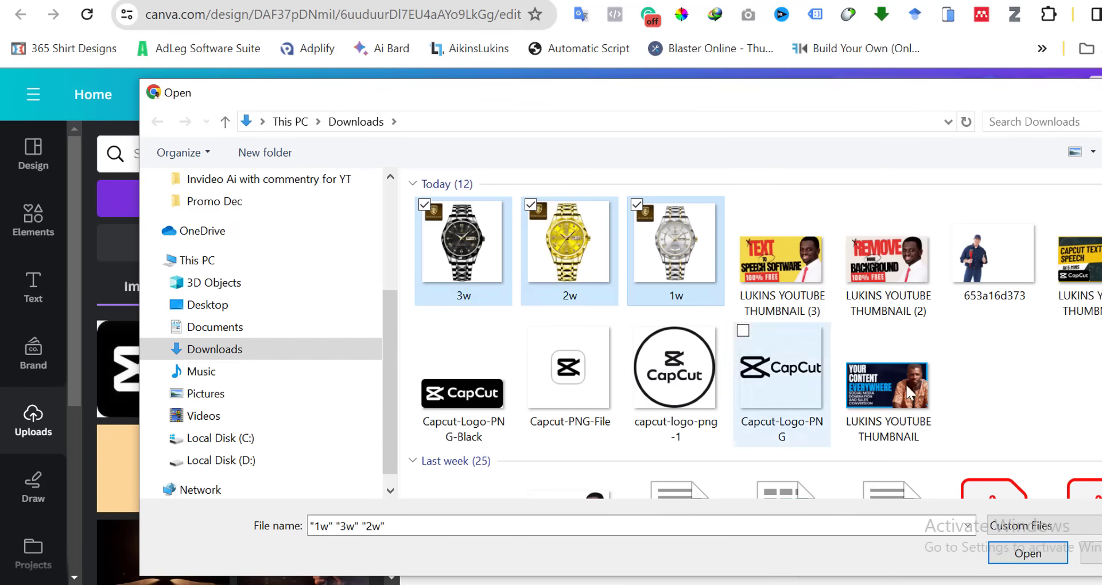
{"action": "left_click", "coordinate": [1050, 562]}
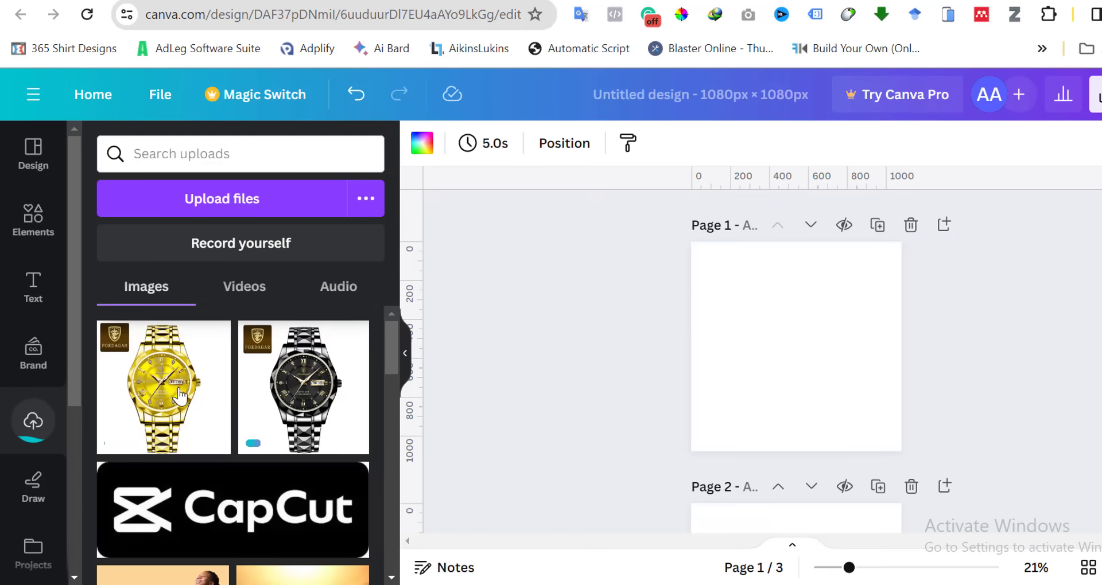
- Add the silver watch image to page 1 and set it as the page background
{"action": "left_click", "coordinate": [167, 399]}
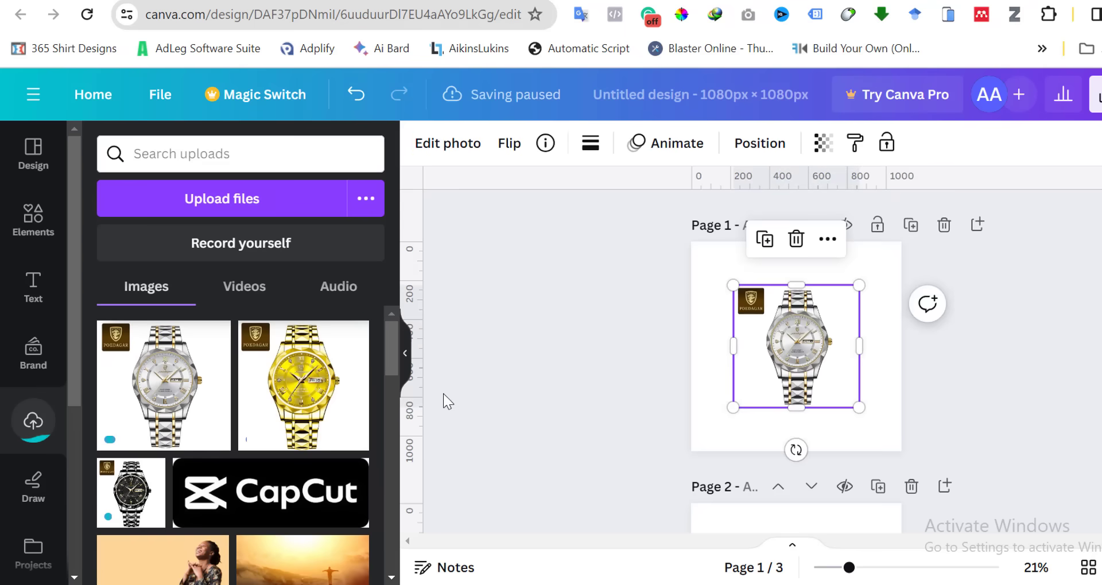
{"action": "right_click", "coordinate": [759, 363]}
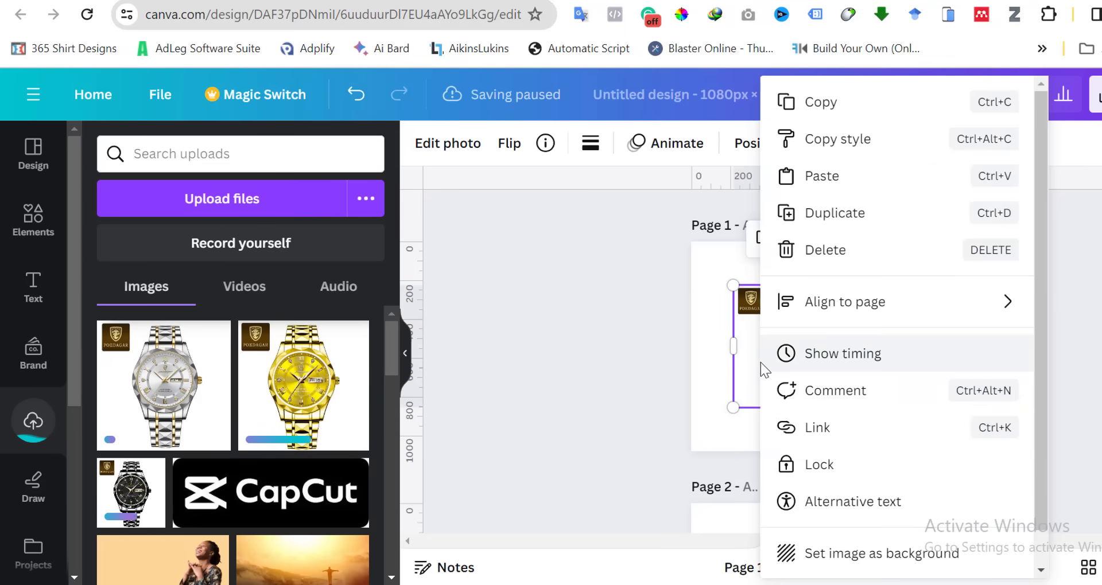
{"action": "left_click", "coordinate": [847, 555]}
- Add the gold watch image to page 2 and set it as the page background
{"action": "scroll", "coordinate": [576, 434], "scroll_direction": "down", "scroll_amount": 4}
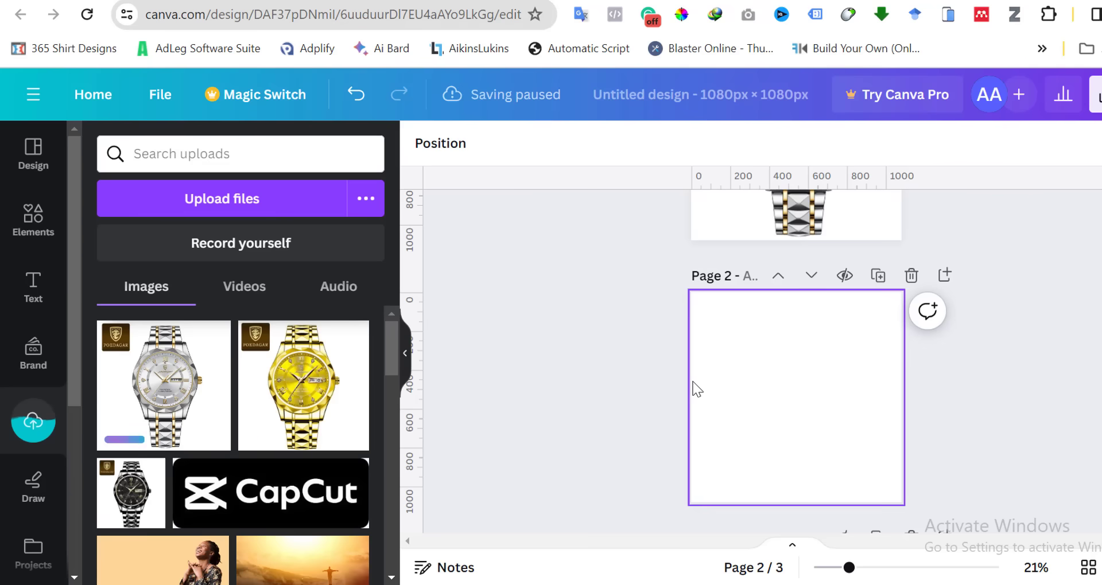
{"action": "scroll", "coordinate": [767, 373], "scroll_direction": "up", "scroll_amount": 3}
{"action": "scroll", "coordinate": [766, 373], "scroll_direction": "down", "scroll_amount": 4}
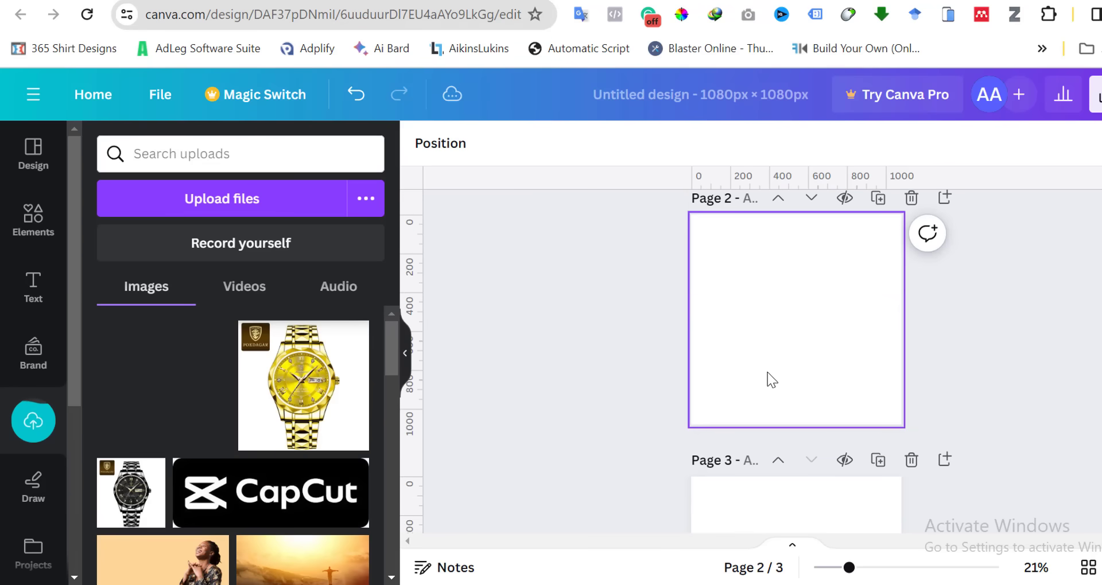
{"action": "left_click", "coordinate": [303, 386]}
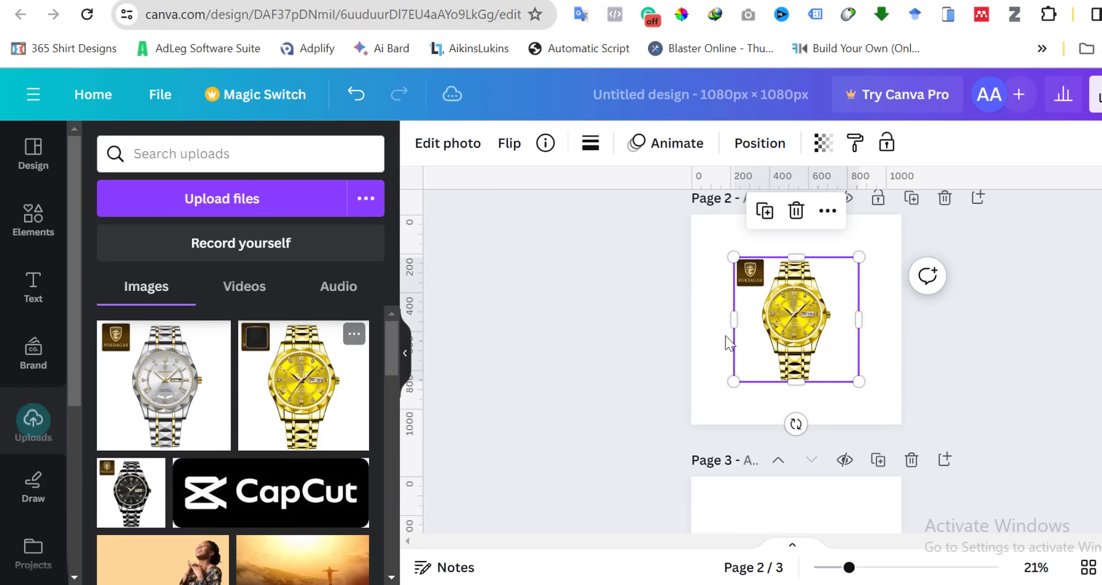
{"action": "right_click", "coordinate": [795, 320]}
{"action": "left_click", "coordinate": [881, 555]}
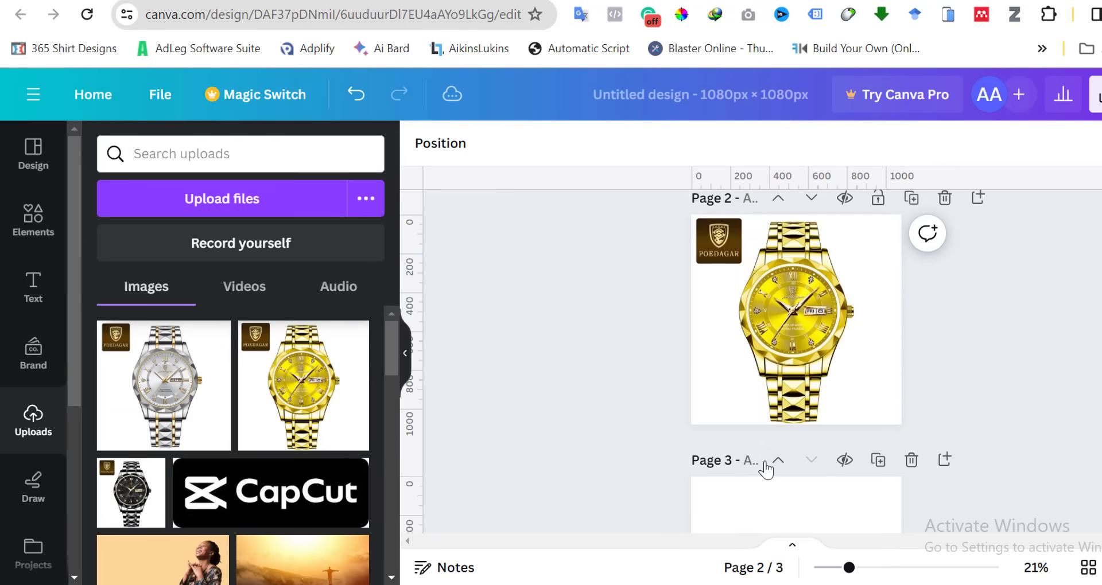
- Add the black watch image to page 3 and set it as the page background
{"action": "scroll", "coordinate": [763, 467], "scroll_direction": "down", "scroll_amount": 5}
{"action": "left_click", "coordinate": [790, 367]}
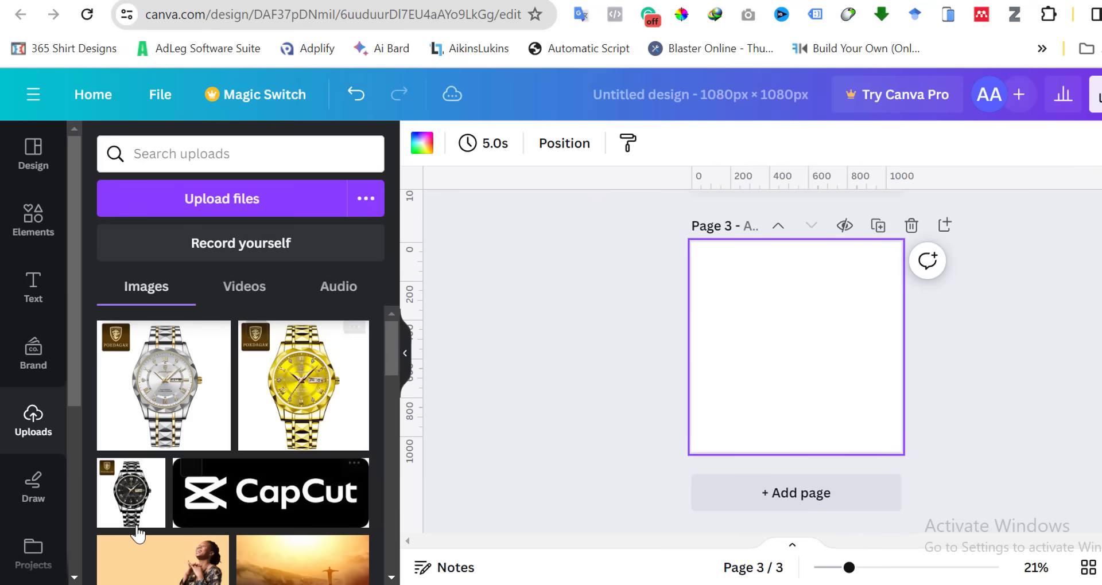
{"action": "left_click", "coordinate": [137, 500]}
{"action": "right_click", "coordinate": [788, 352]}
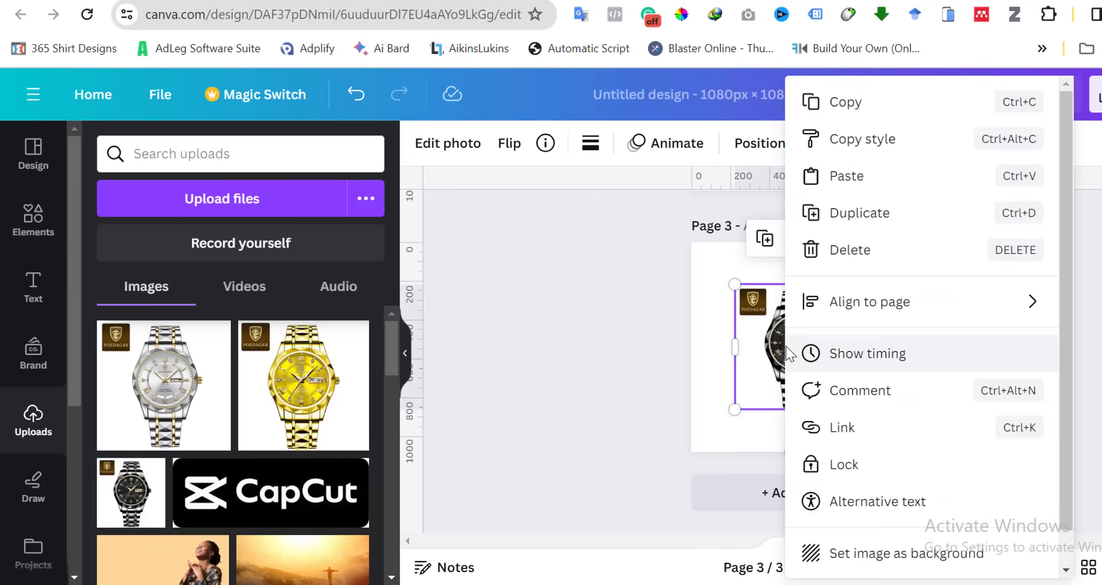
{"action": "left_click", "coordinate": [869, 556]}
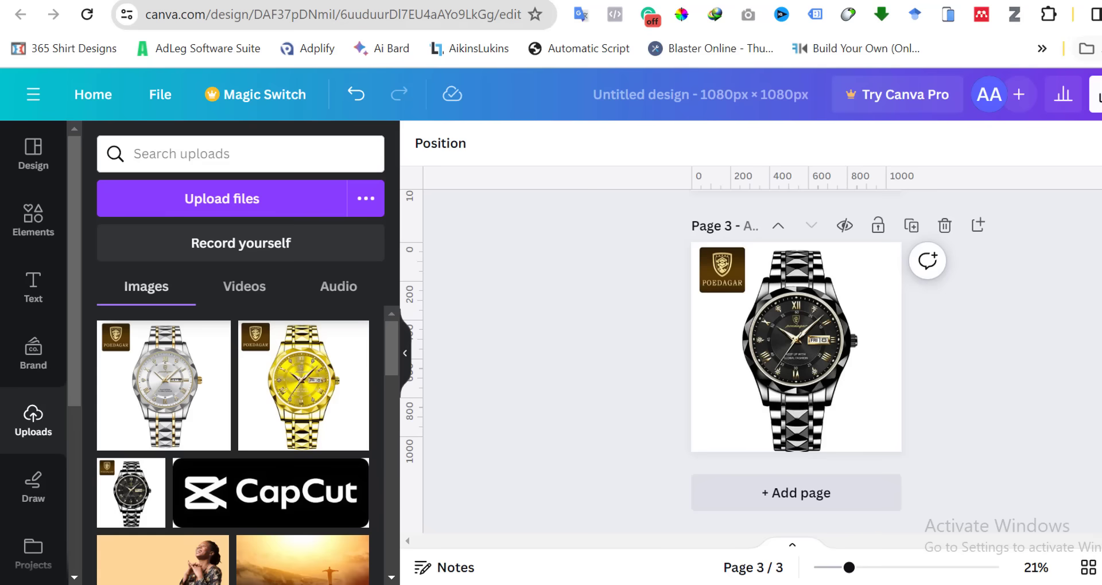
- Download all three pages of the design as JPG files
{"action": "left_click", "coordinate": [1095, 95]}
{"action": "scroll", "coordinate": [984, 285], "scroll_direction": "down", "scroll_amount": 3}
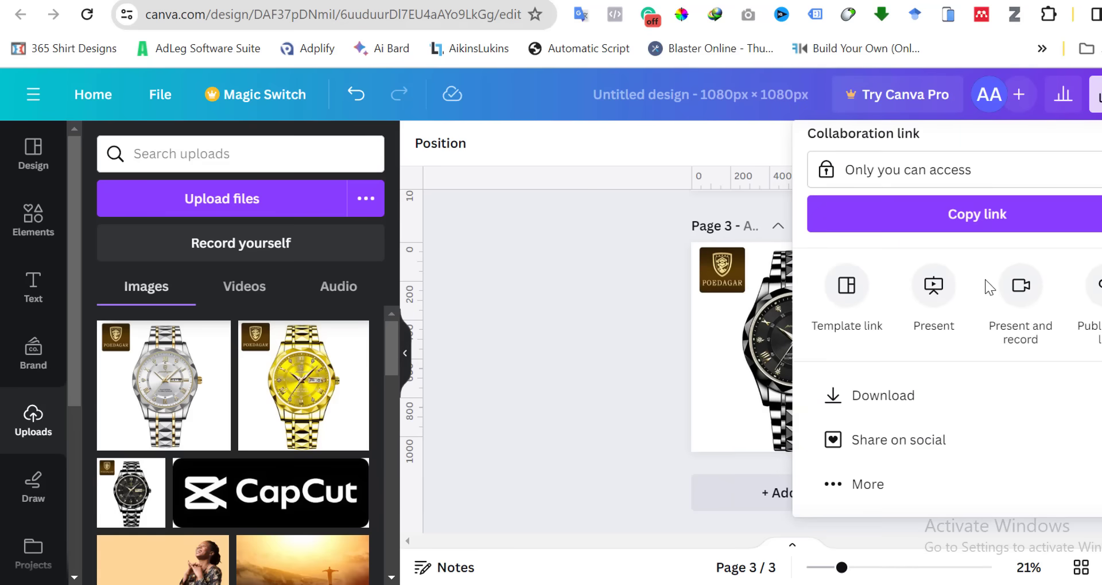
{"action": "left_click", "coordinate": [938, 392]}
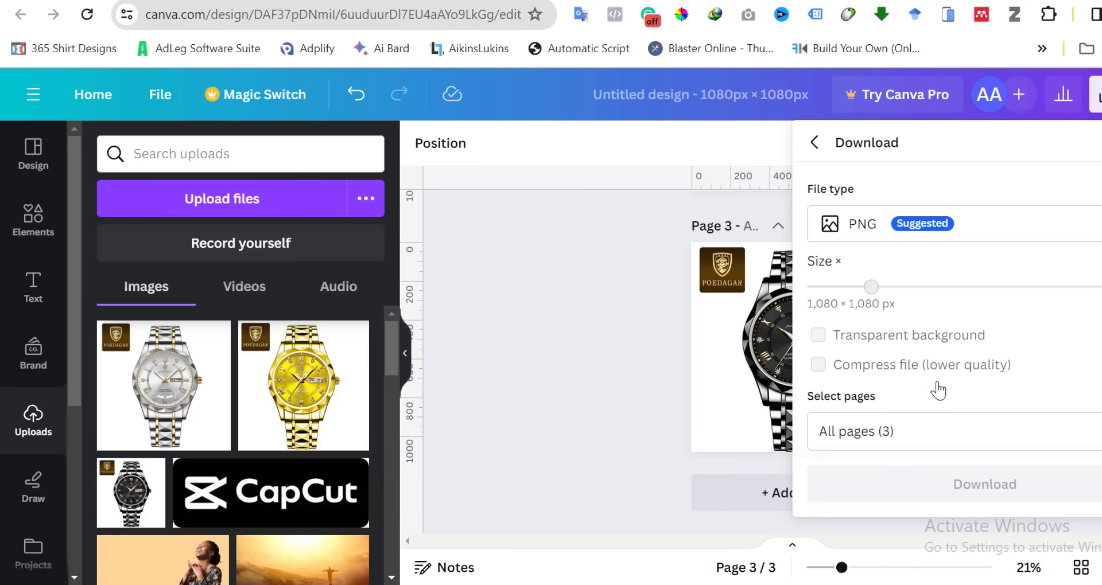
{"action": "left_click", "coordinate": [978, 229]}
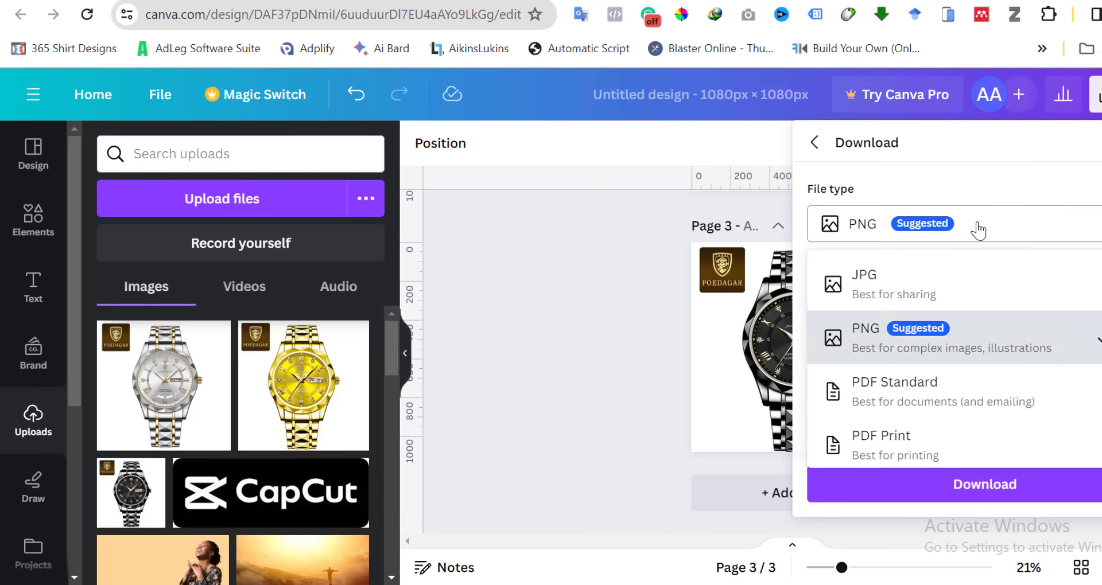
{"action": "left_click", "coordinate": [923, 285]}
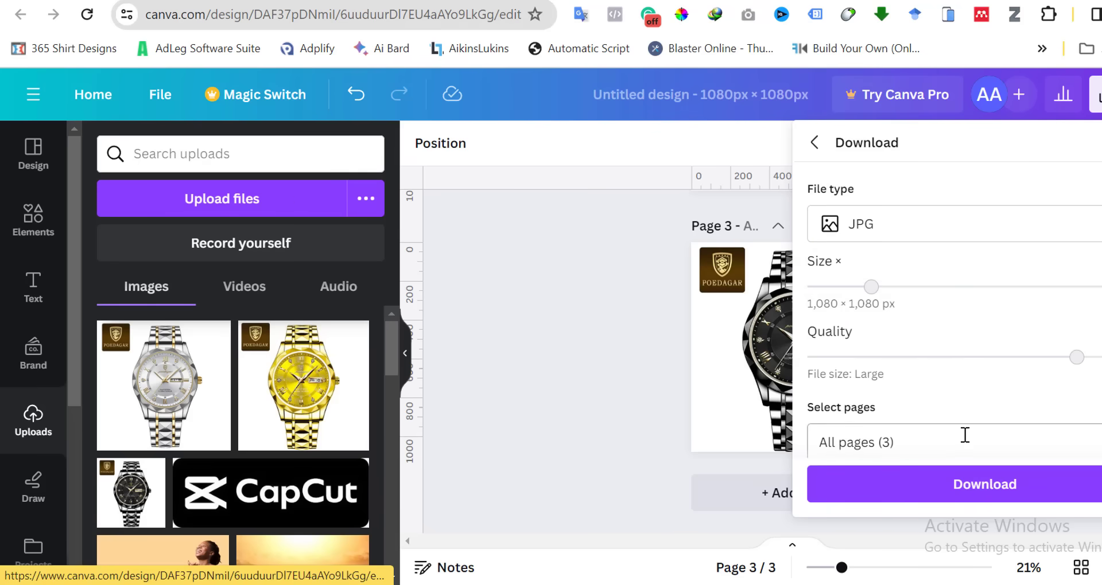
{"action": "left_click", "coordinate": [927, 484]}
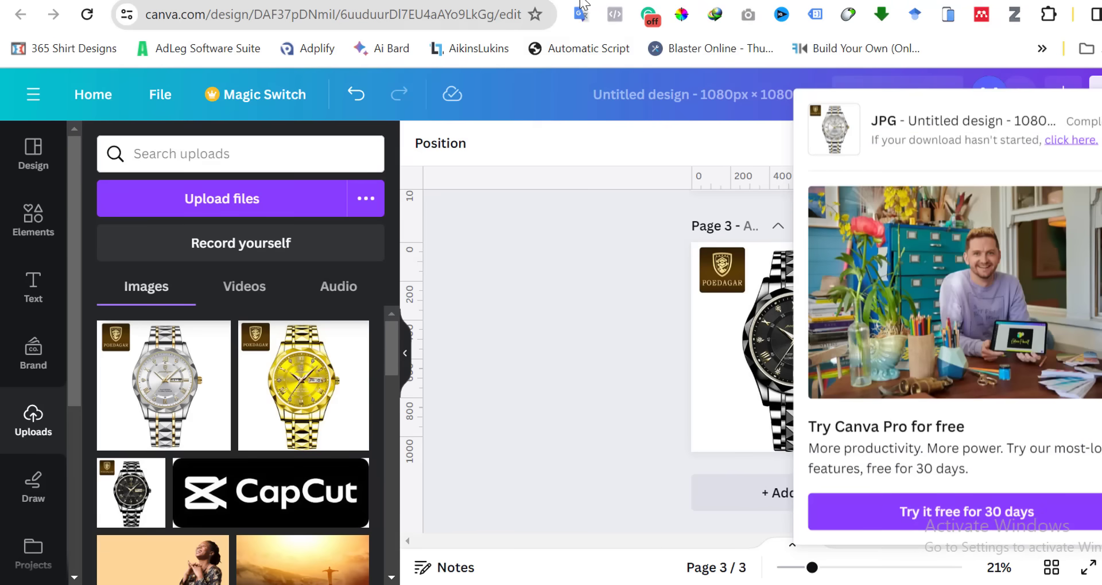
- Switch to the Shopify product list and start adding a new product
{"action": "left_click", "coordinate": [553, 1]}
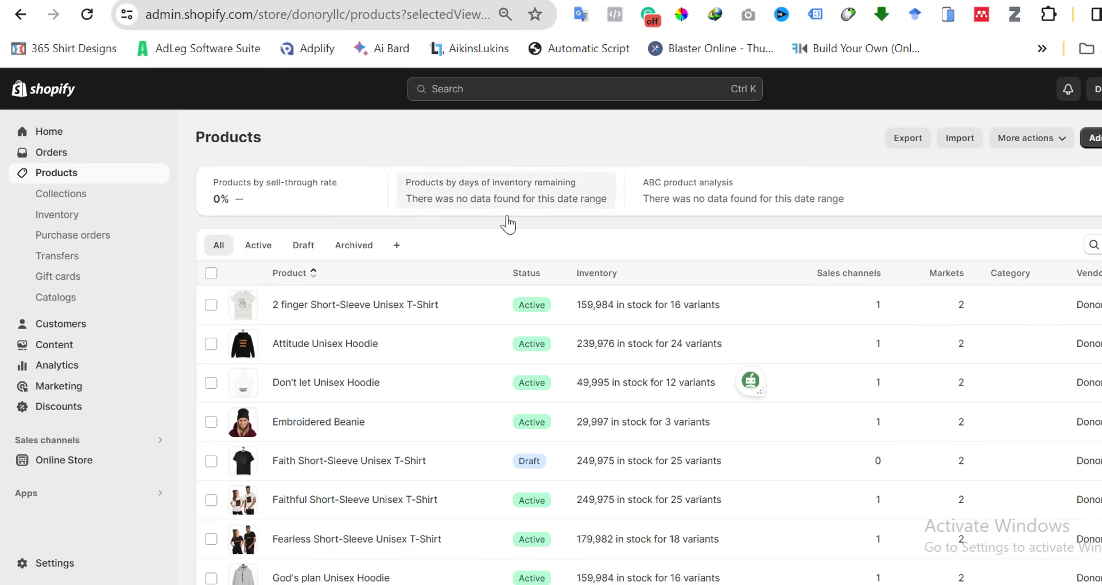
{"action": "left_click", "coordinate": [584, 359]}
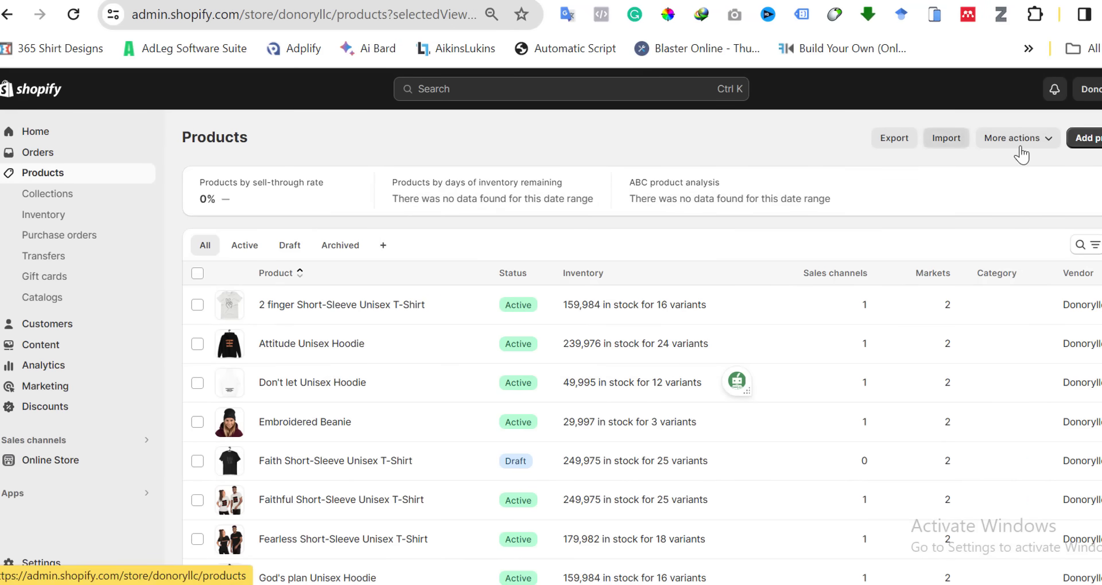
{"action": "left_click", "coordinate": [1088, 148]}
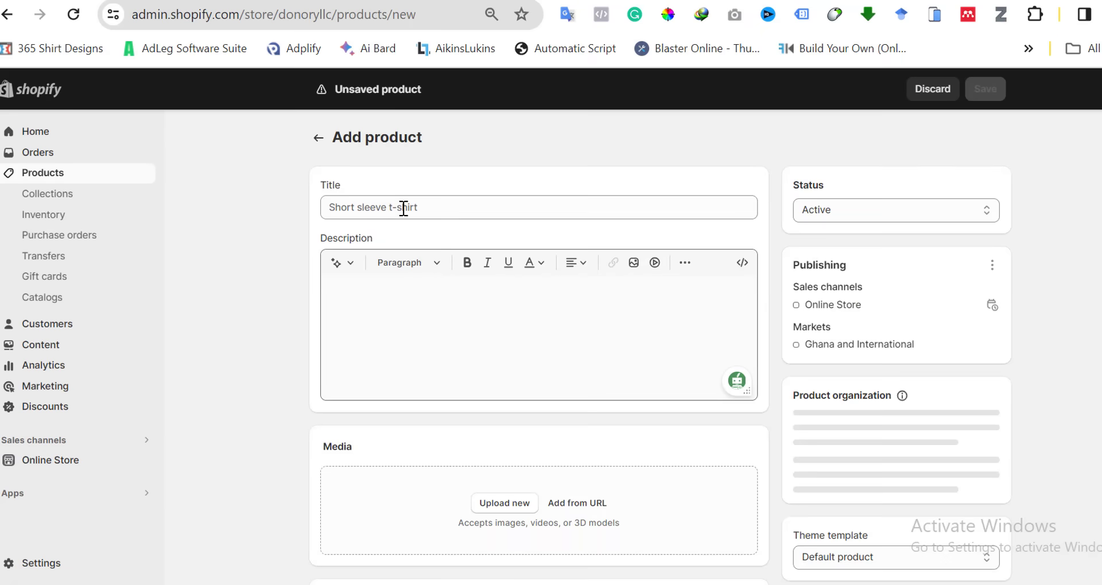
- Copy "POEDAGAR Men Luxury Watches" from the AliExpress listing and paste it as the new Shopify product's title
{"action": "left_click", "coordinate": [404, 208]}
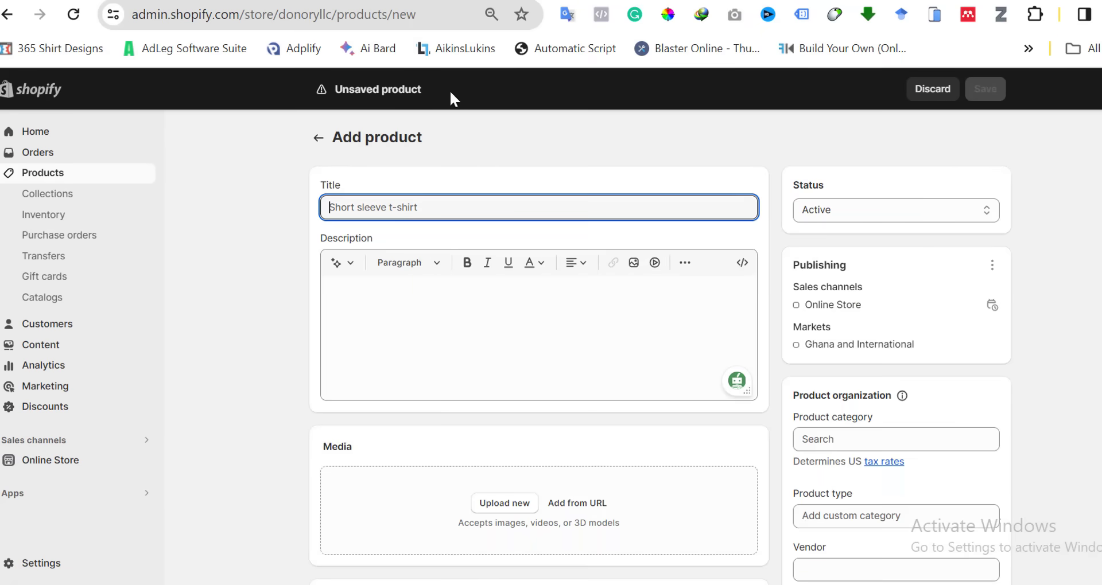
{"action": "left_click", "coordinate": [609, 1]}
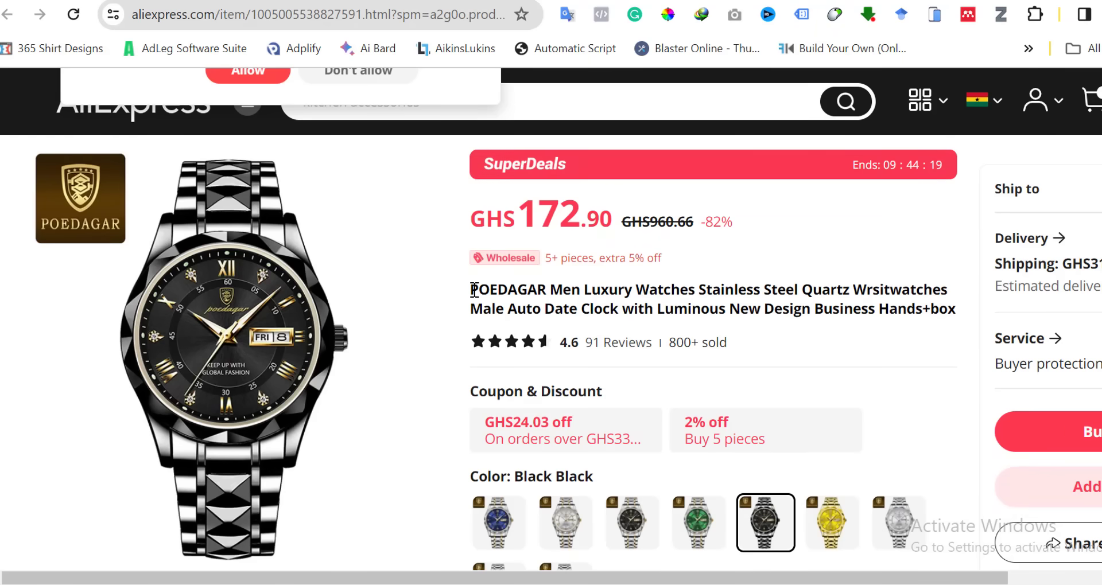
{"action": "left_click_drag", "start_coordinate": [680, 268], "coordinate": [690, 283]}
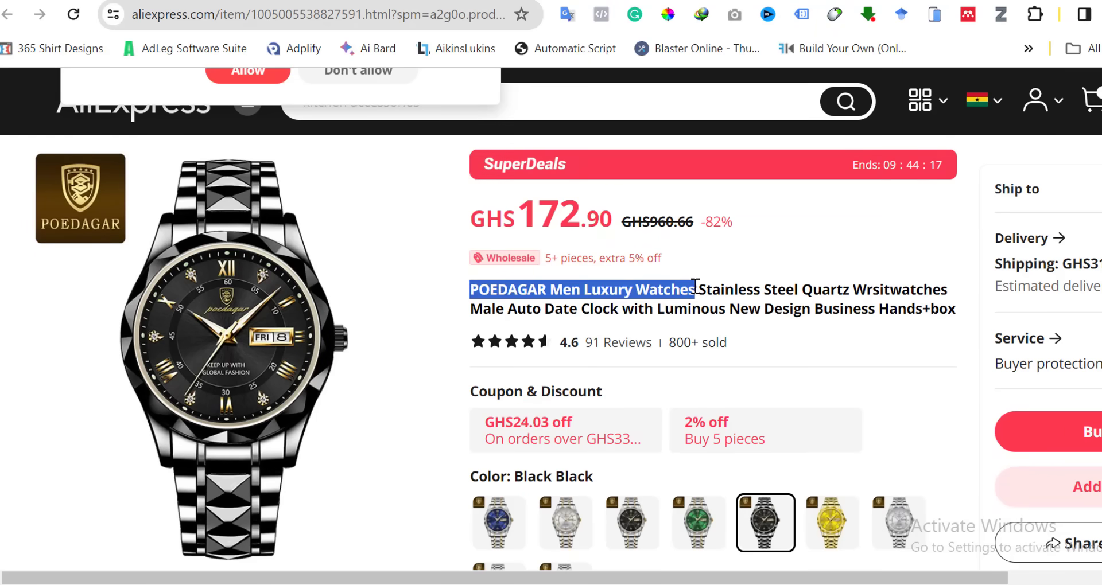
{"action": "right_click", "coordinate": [676, 287]}
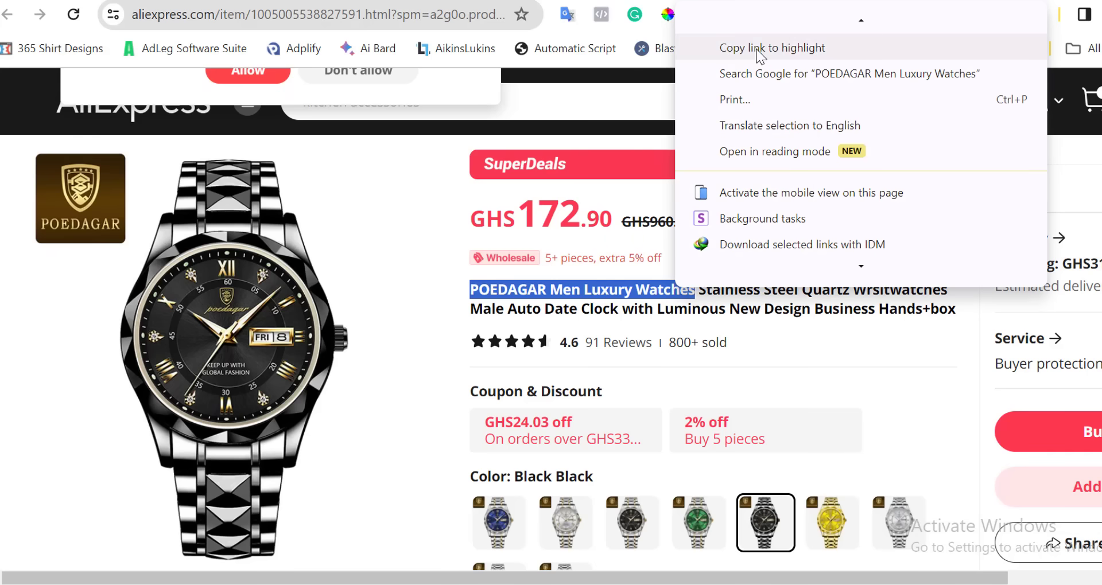
{"action": "scroll", "coordinate": [753, 40], "scroll_direction": "up", "scroll_amount": 1}
{"action": "left_click", "coordinate": [751, 28]}
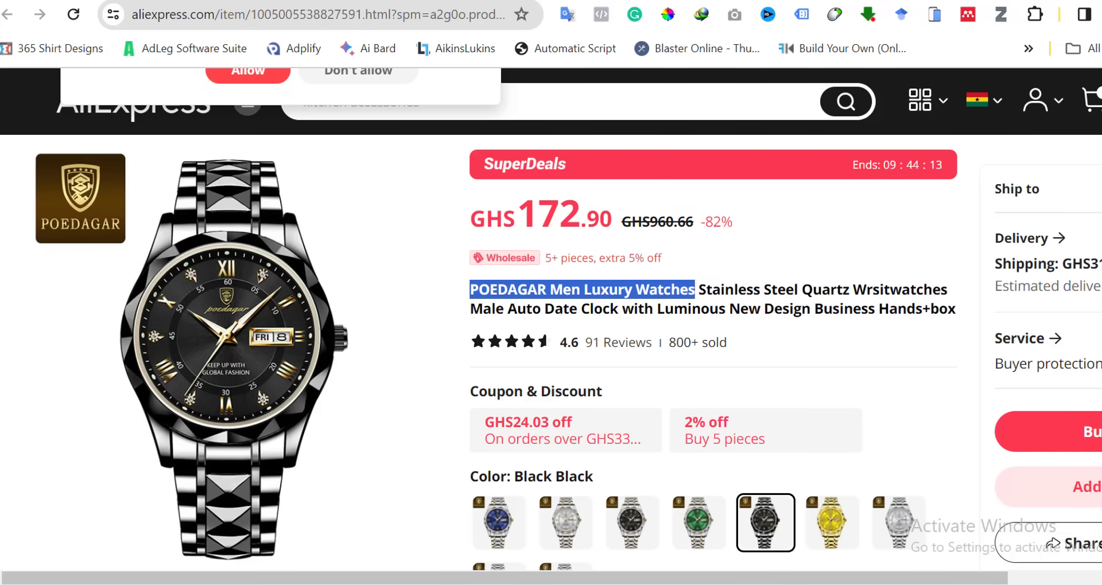
{"action": "left_click", "coordinate": [574, 1]}
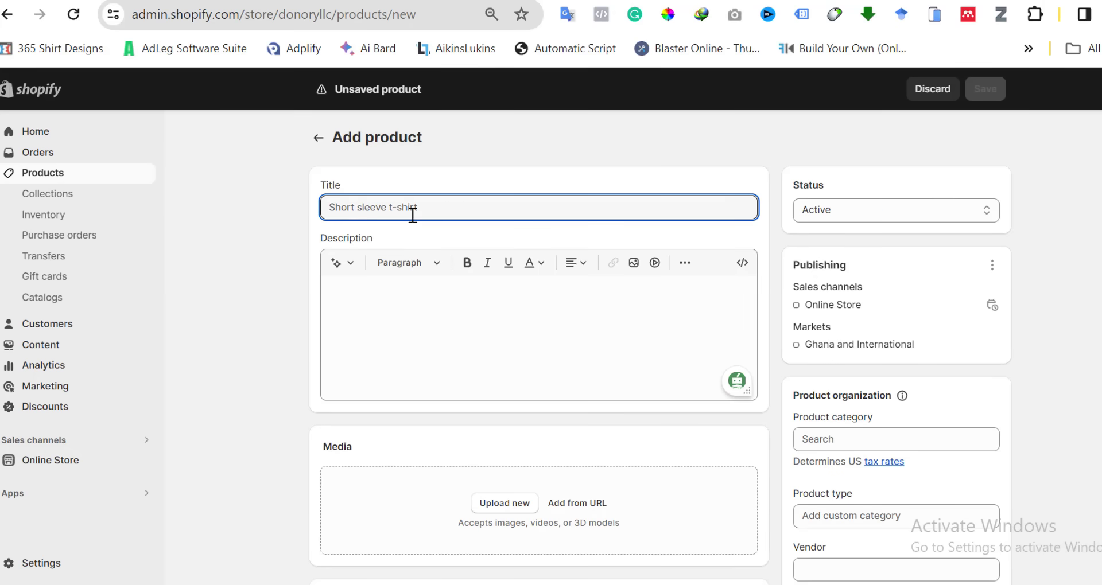
{"action": "key", "text": "ctrl+v"}
- Copy ChatGPT's watch collection description and paste it into the new Shopify product's description
{"action": "key", "text": "ctrl+Tab"}
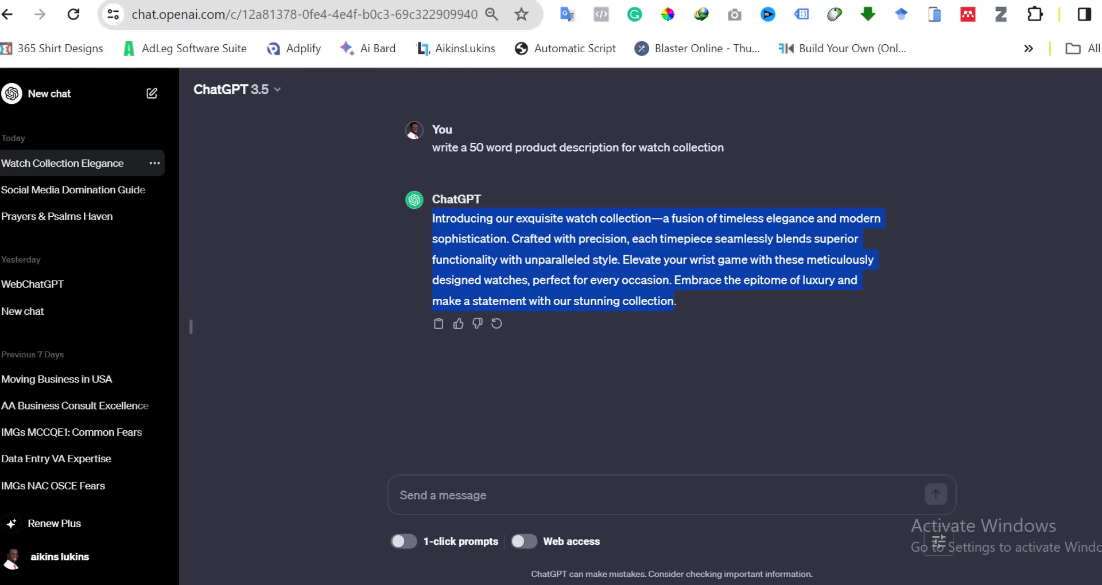
{"action": "right_click", "coordinate": [500, 257]}
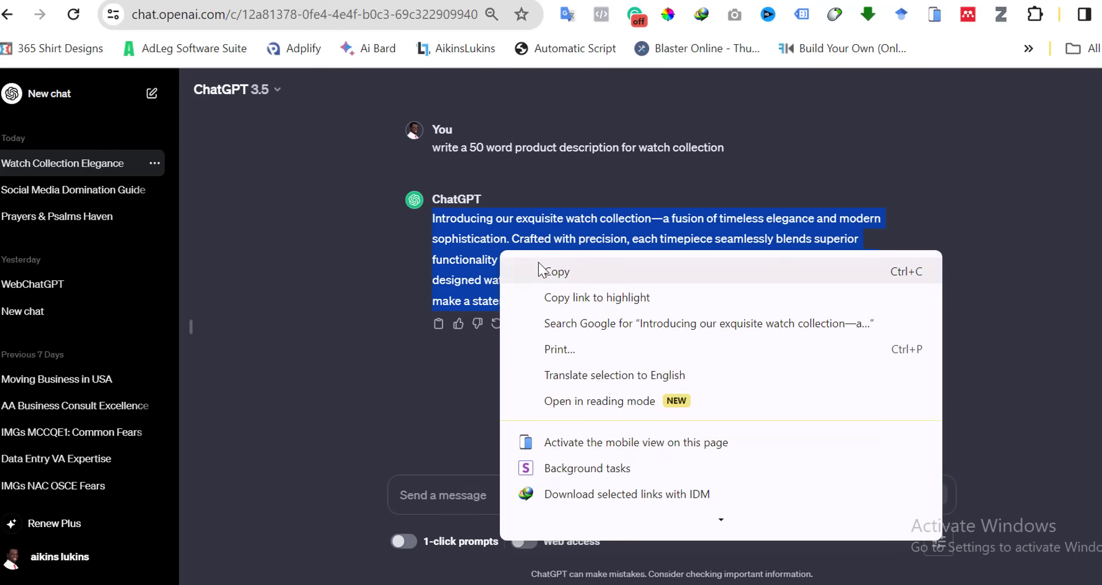
{"action": "left_click", "coordinate": [543, 270]}
{"action": "key", "text": "ctrl+Tab"}
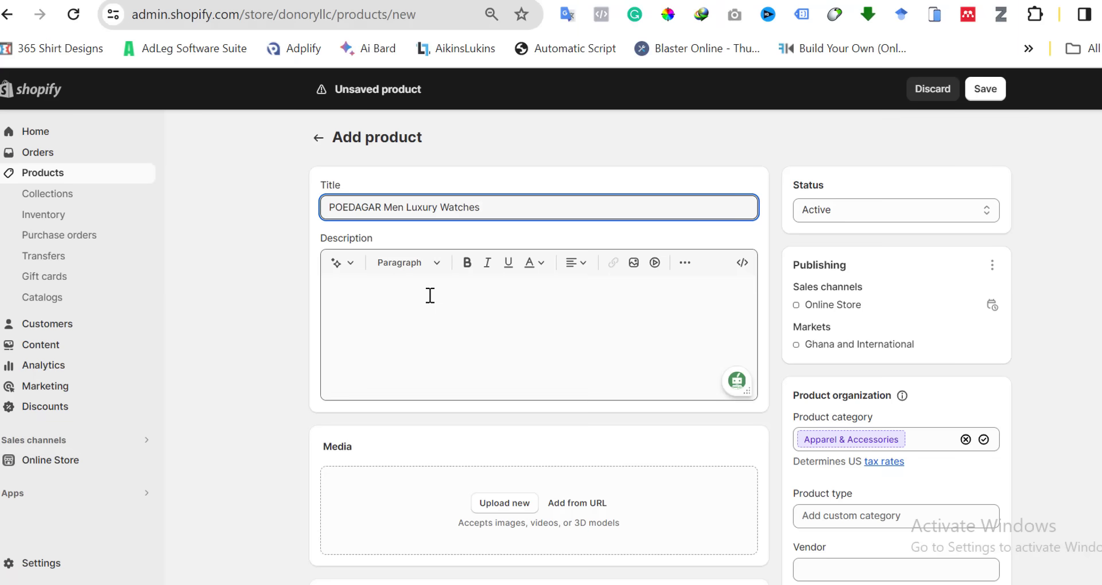
{"action": "left_click", "coordinate": [430, 295]}
{"action": "key", "text": "ctrl+v"}
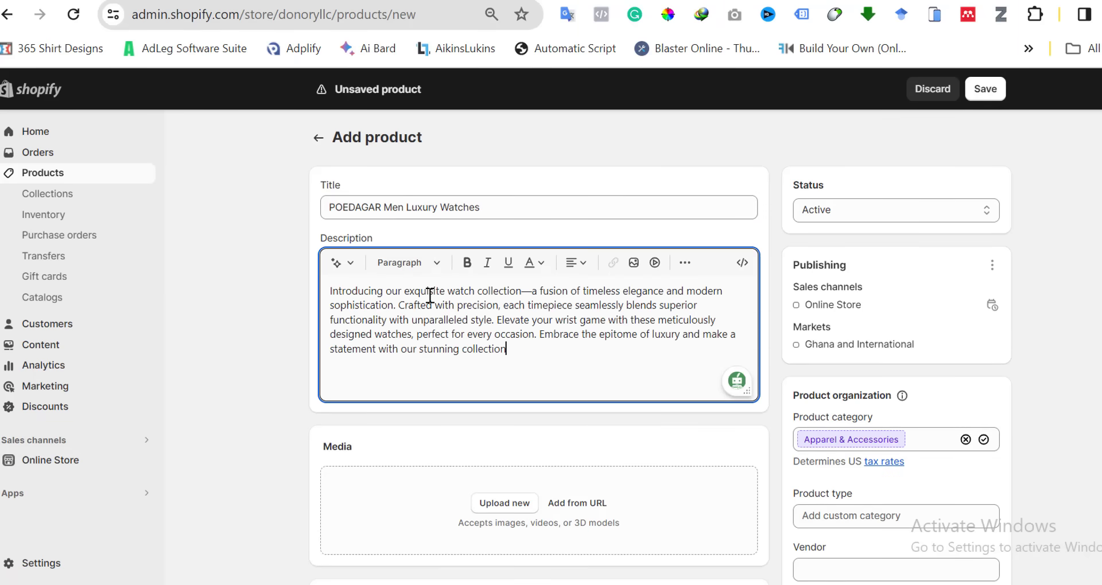
{"action": "scroll", "coordinate": [430, 295], "scroll_direction": "down", "scroll_amount": 2}
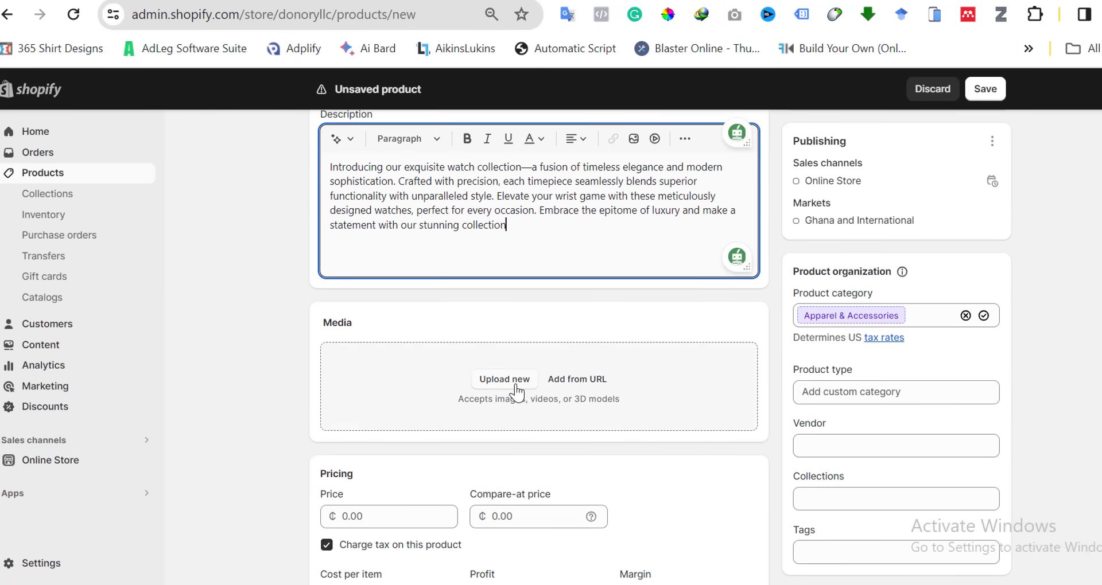
- Extract the three watch images from the "Untitled watch" archive into the Downloads folder
{"action": "left_click", "coordinate": [519, 384]}
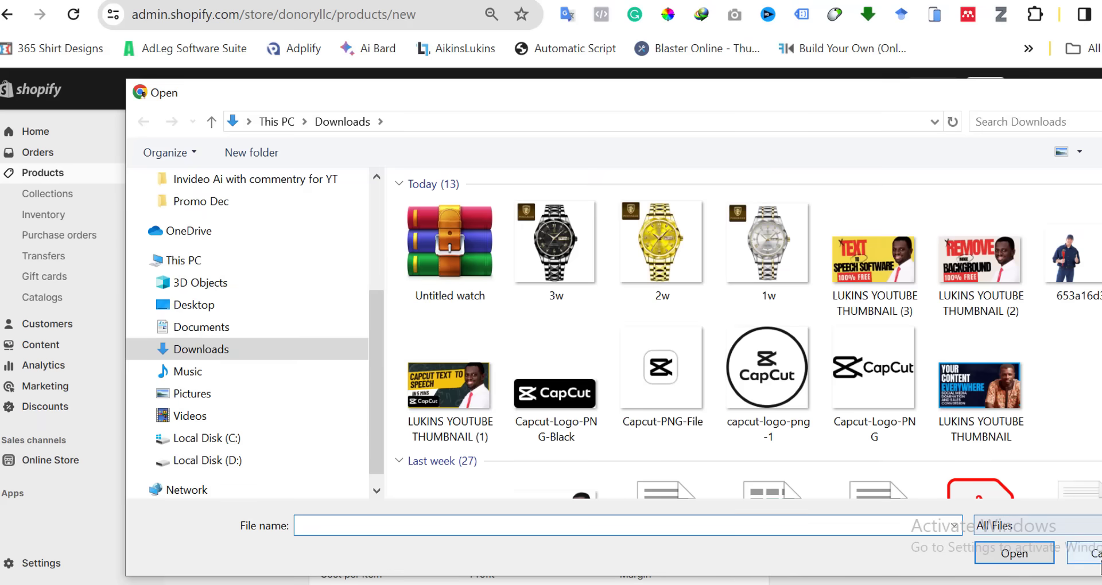
{"action": "left_click", "coordinate": [1079, 561]}
{"action": "mouse_move", "coordinate": [255, 522]}
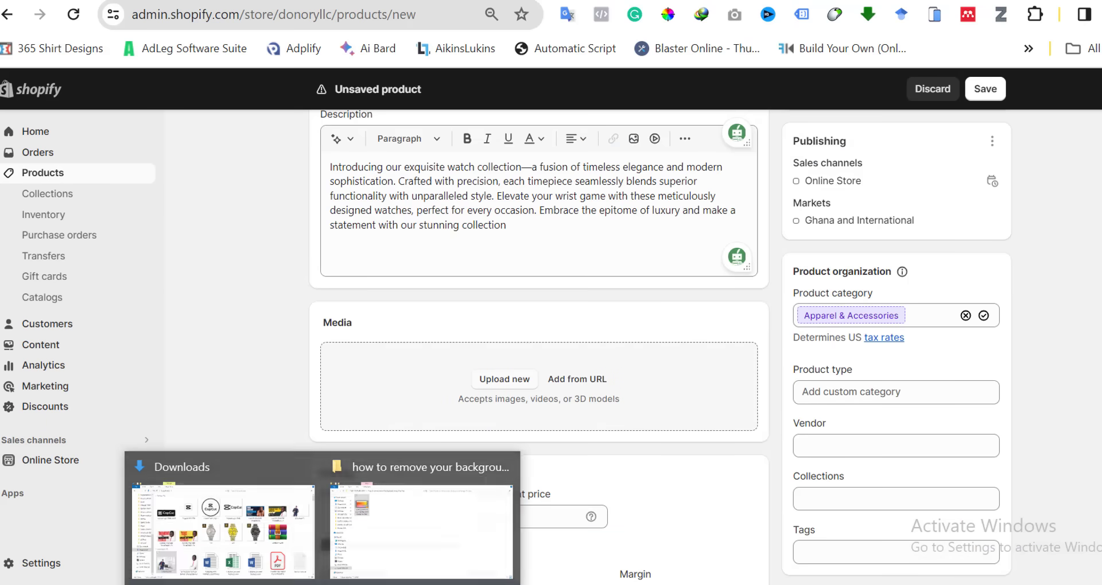
{"action": "left_click", "coordinate": [233, 548]}
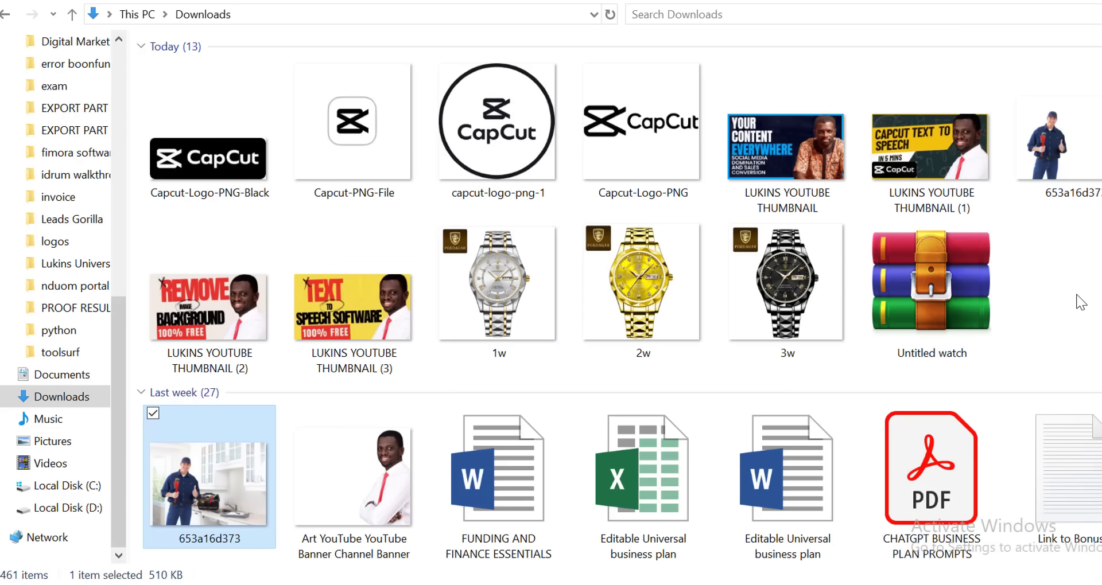
{"action": "left_click", "coordinate": [962, 310]}
{"action": "double_click", "coordinate": [963, 302]}
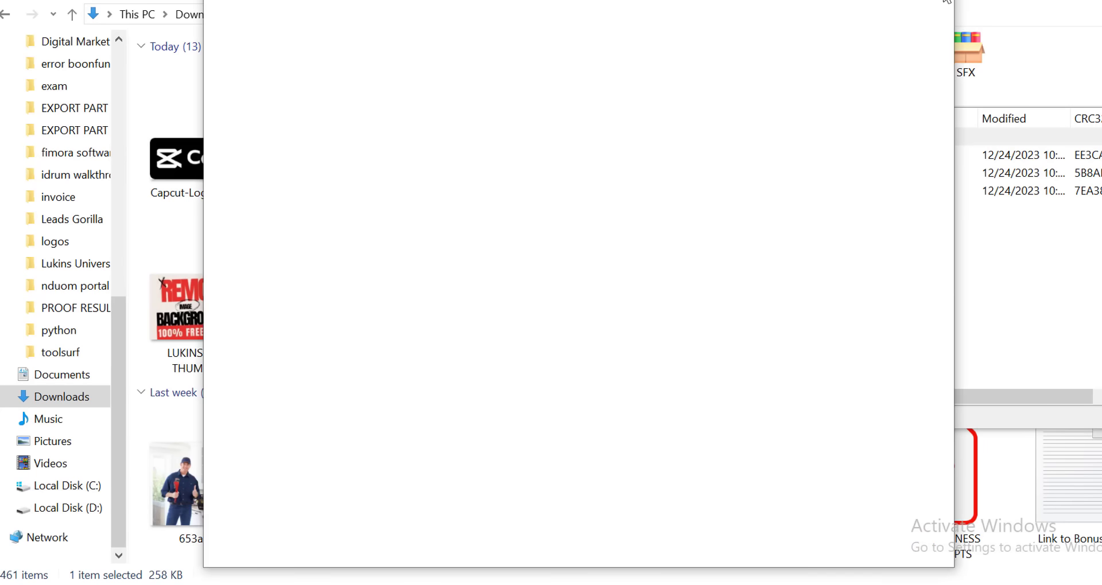
{"action": "left_click_drag", "start_coordinate": [440, 234], "coordinate": [467, 157]}
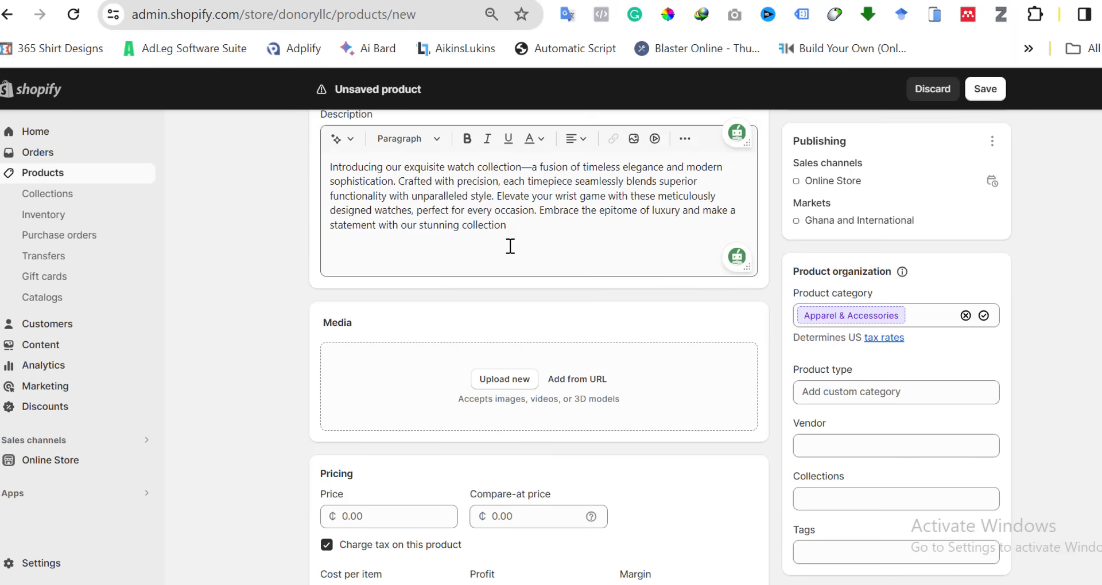
- Upload the extracted images 1 (2), 2 (2) and 3 (2) from Downloads to the new Shopify product's media
{"action": "left_click", "coordinate": [509, 388]}
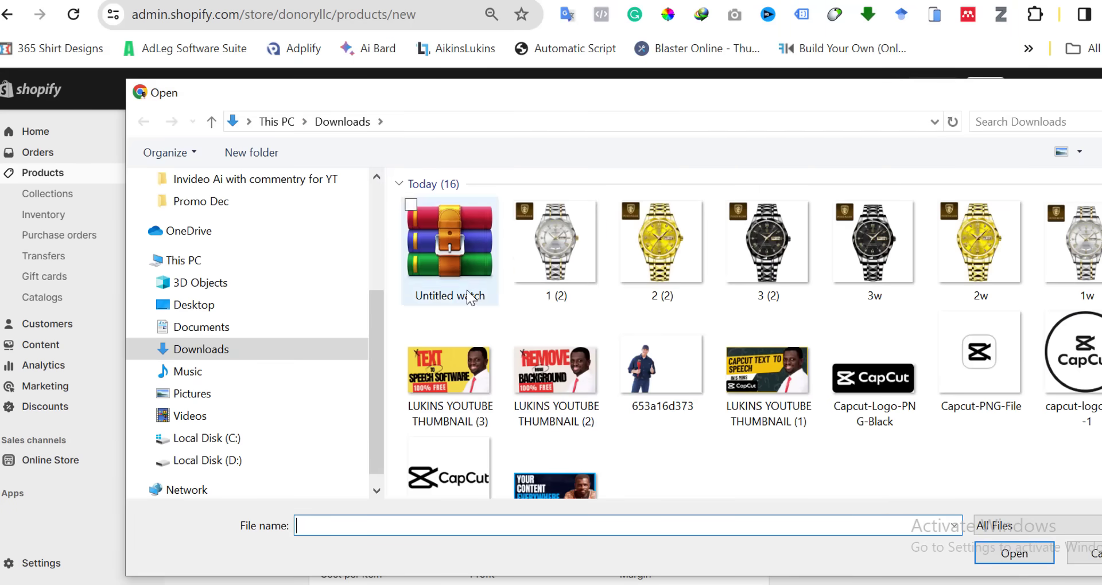
{"action": "left_click", "coordinate": [555, 270]}
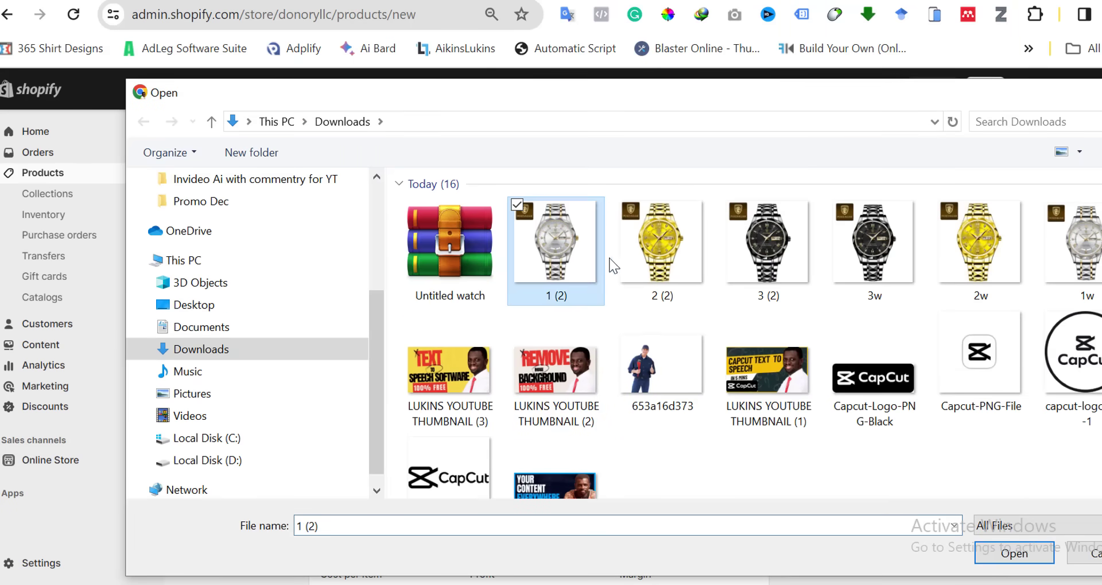
{"action": "left_click", "coordinate": [766, 264], "text": "shift"}
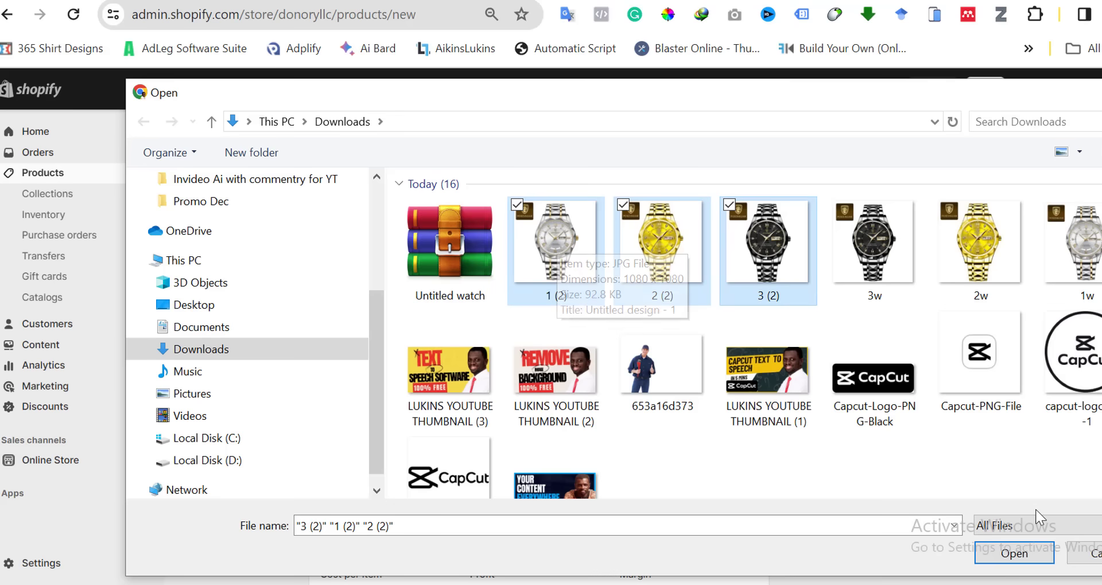
{"action": "left_click", "coordinate": [1035, 556]}
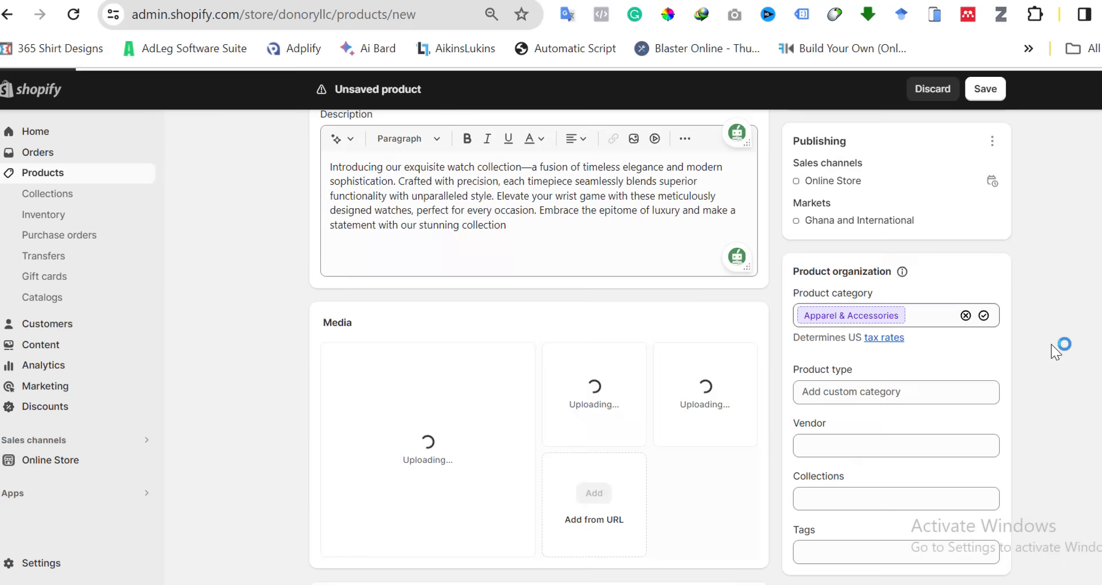
- Set the product's vendor to Donoryllc, leaving the product type empty
{"action": "scroll", "coordinate": [1052, 344], "scroll_direction": "up", "scroll_amount": 3}
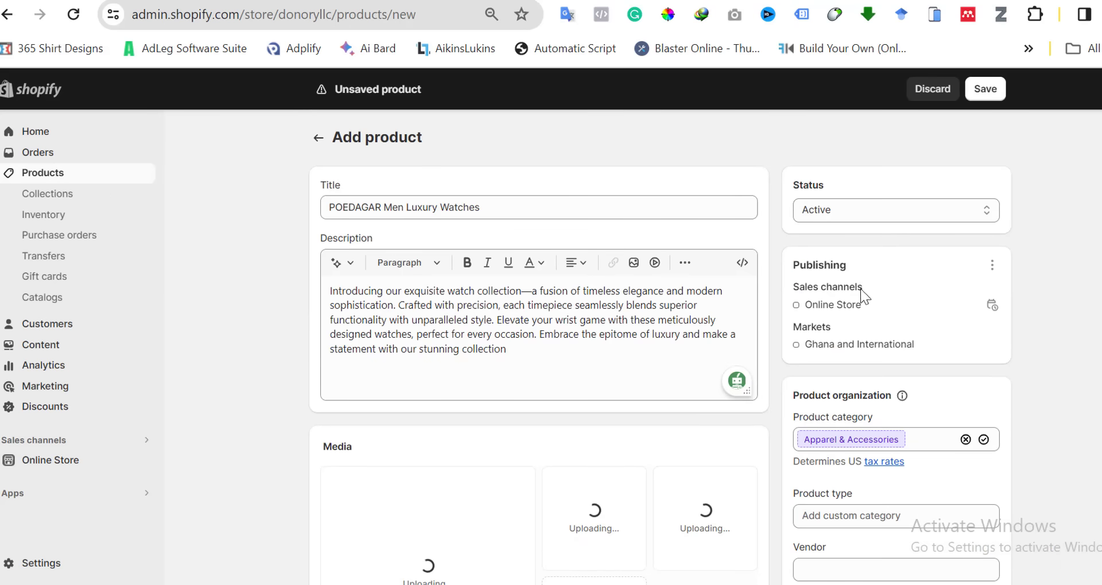
{"action": "scroll", "coordinate": [852, 296], "scroll_direction": "down", "scroll_amount": 3}
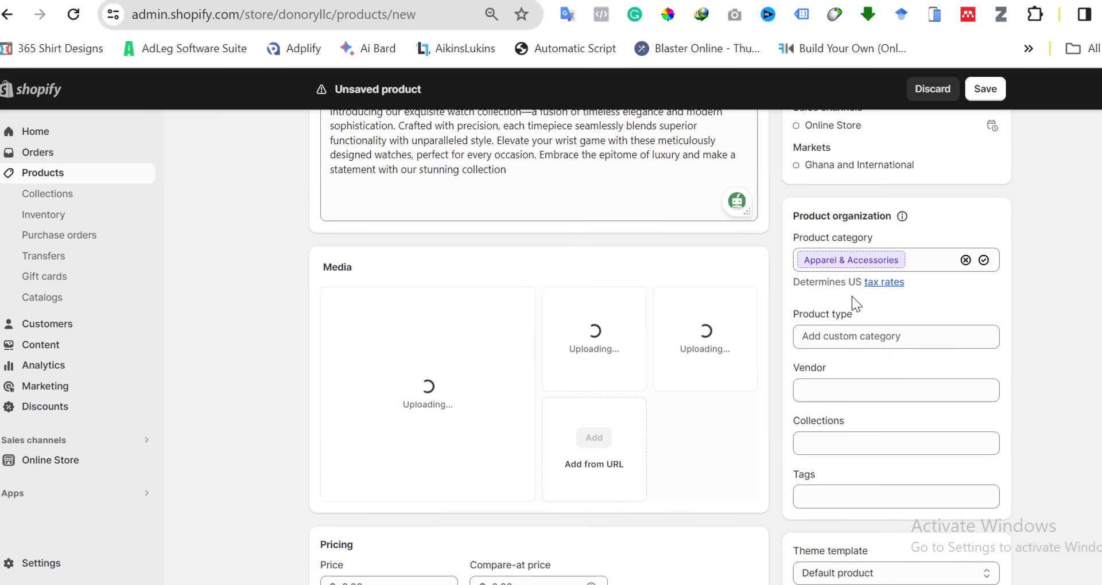
{"action": "left_click", "coordinate": [869, 336]}
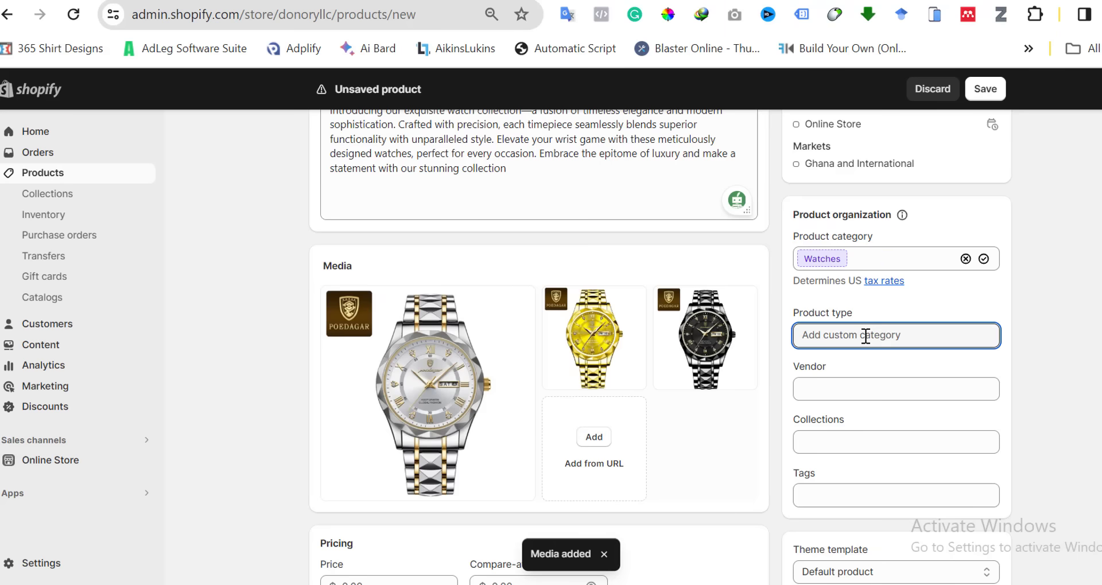
{"action": "scroll", "coordinate": [866, 337], "scroll_direction": "down", "scroll_amount": 2}
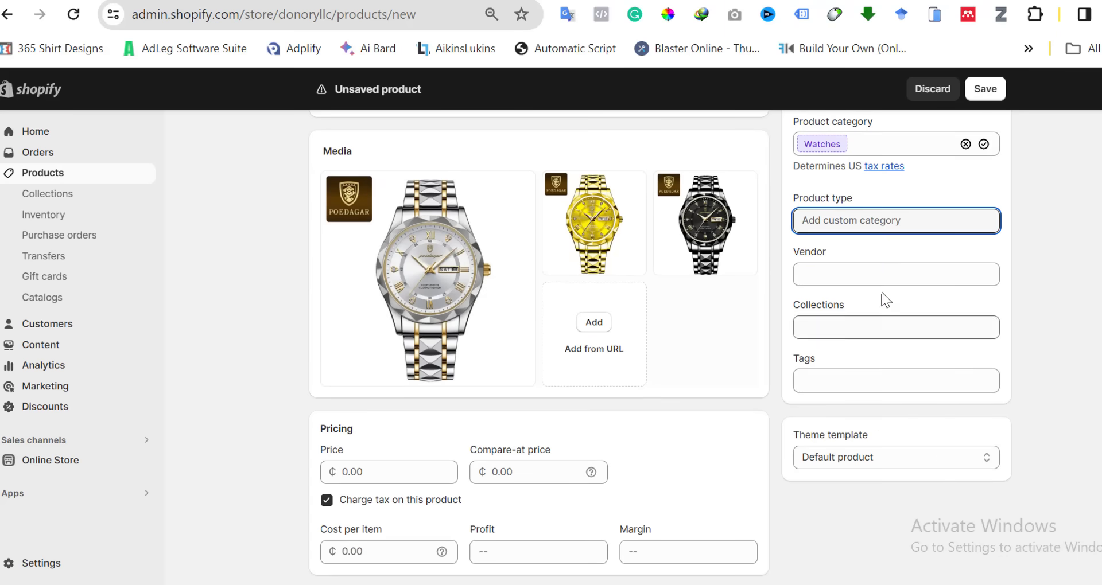
{"action": "left_click", "coordinate": [889, 276]}
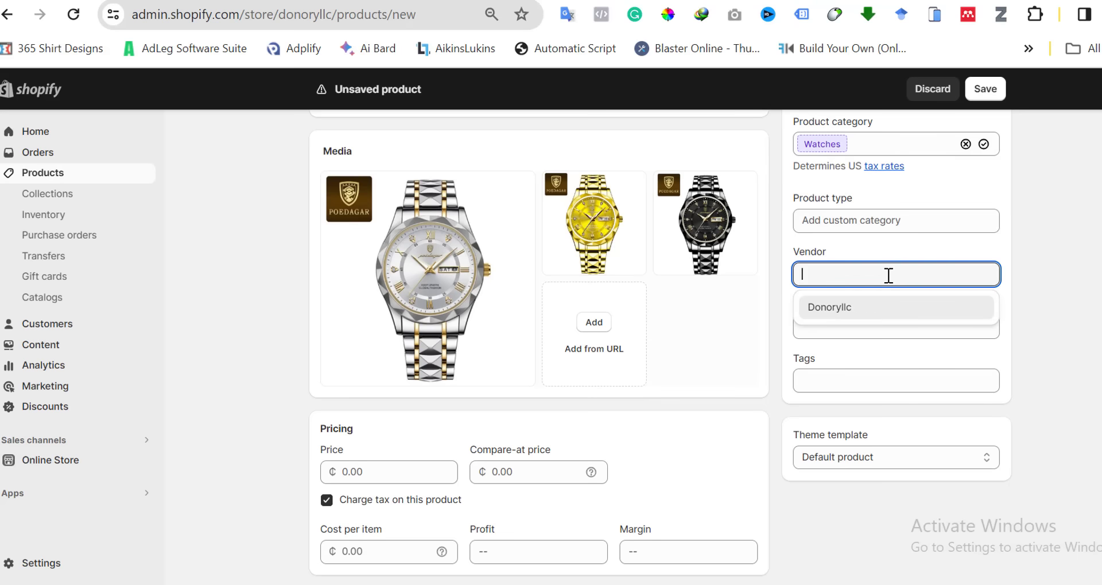
{"action": "left_click", "coordinate": [839, 309]}
- Assign the product to the Watch and Shop collections
{"action": "left_click", "coordinate": [859, 327]}
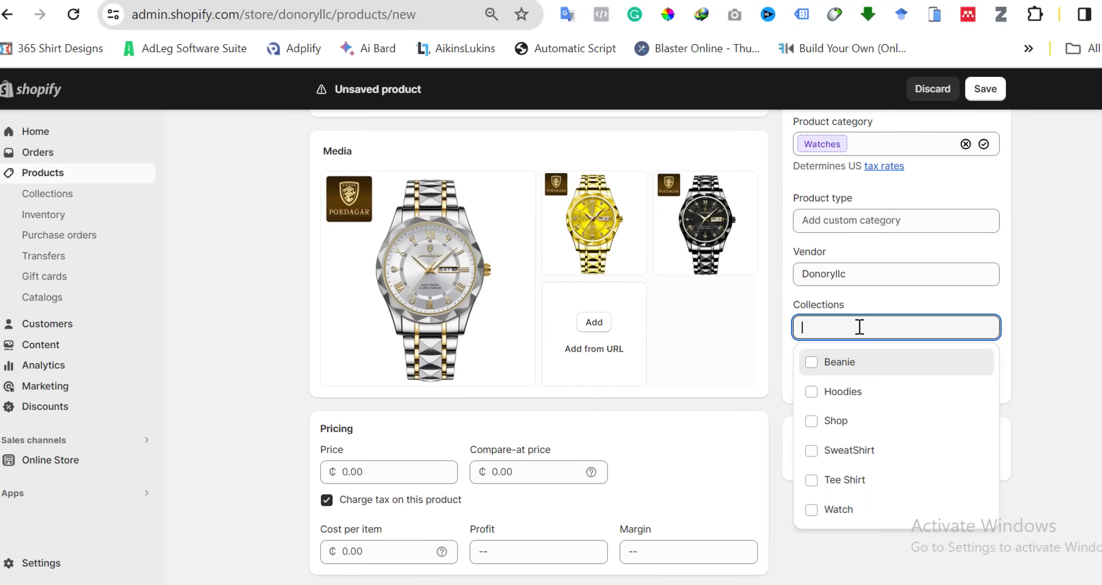
{"action": "scroll", "coordinate": [812, 411], "scroll_direction": "down", "scroll_amount": 1}
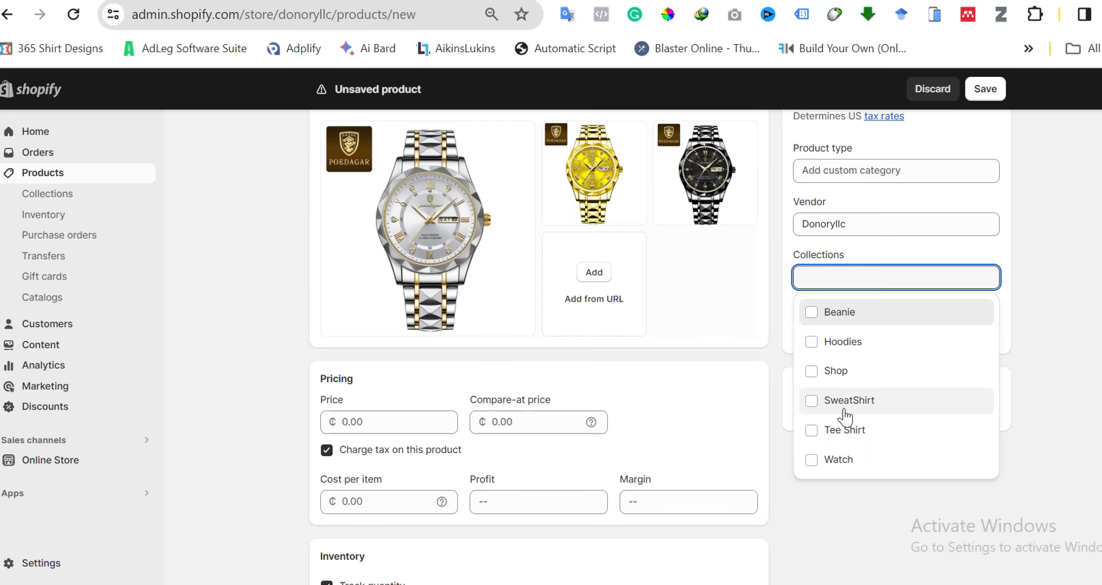
{"action": "left_click", "coordinate": [812, 460]}
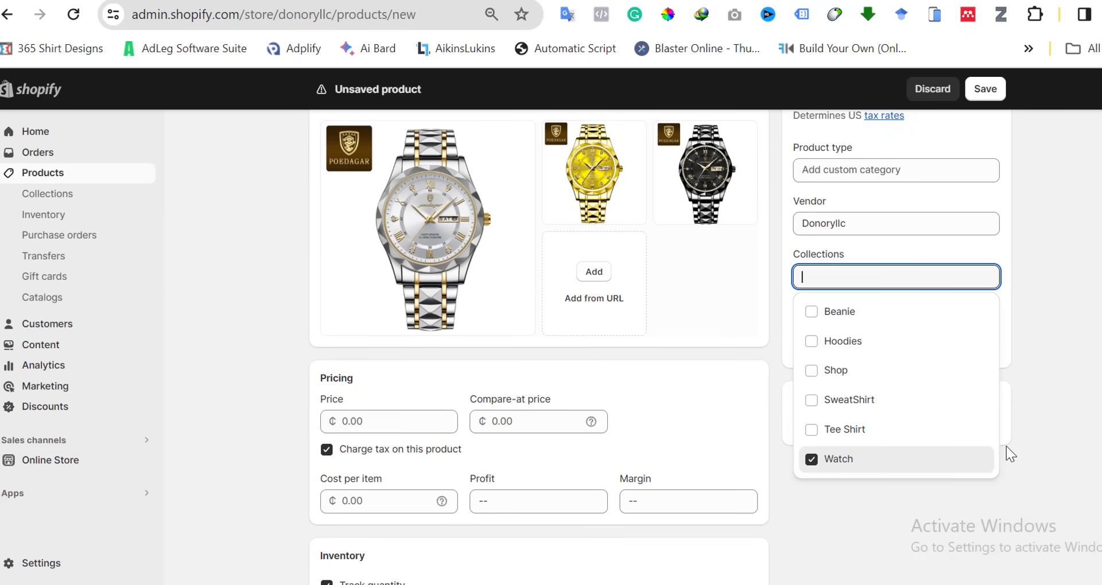
{"action": "left_click", "coordinate": [813, 372]}
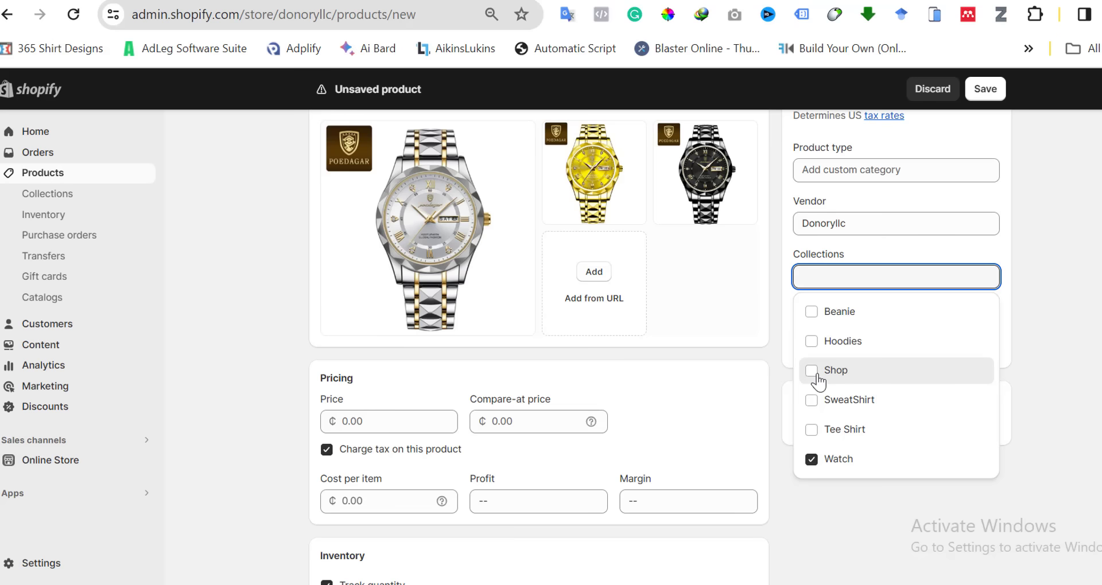
{"action": "left_click", "coordinate": [1084, 376]}
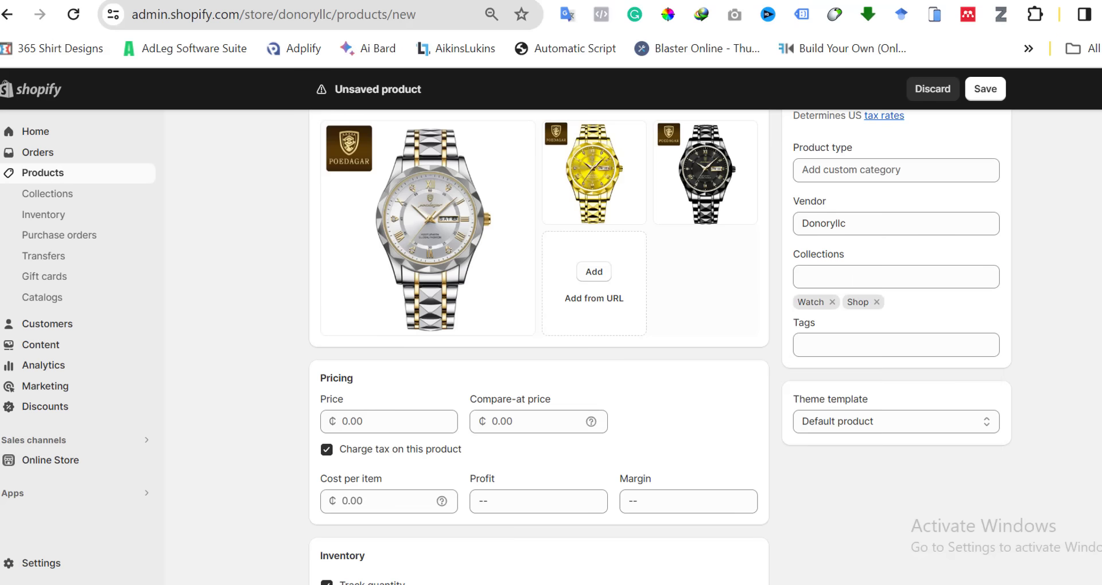
- Add the new tag "watch" to the product
{"action": "left_click", "coordinate": [889, 341]}
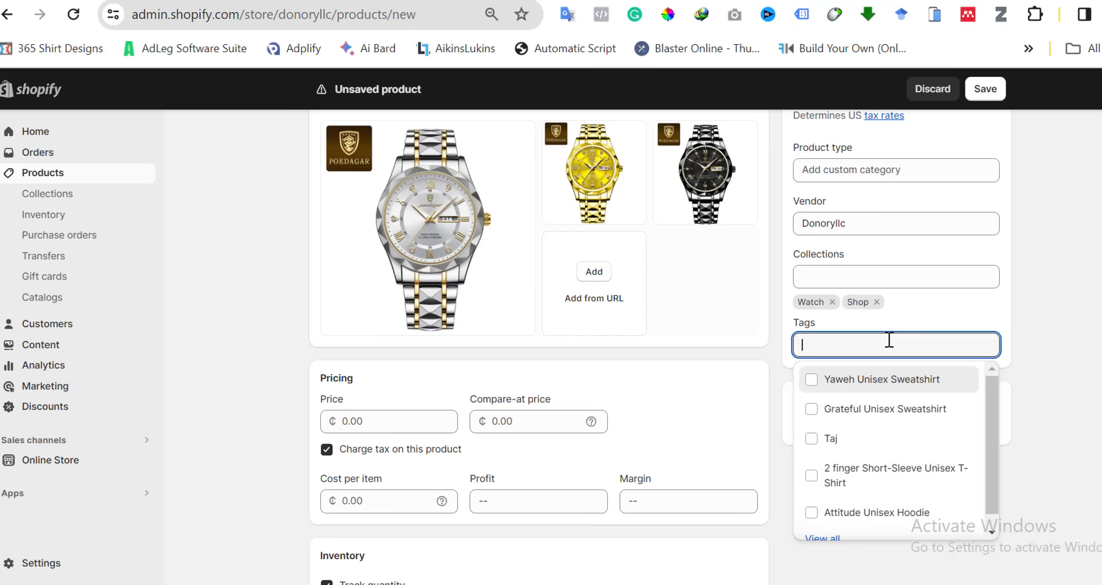
{"action": "type", "text": "watc"}
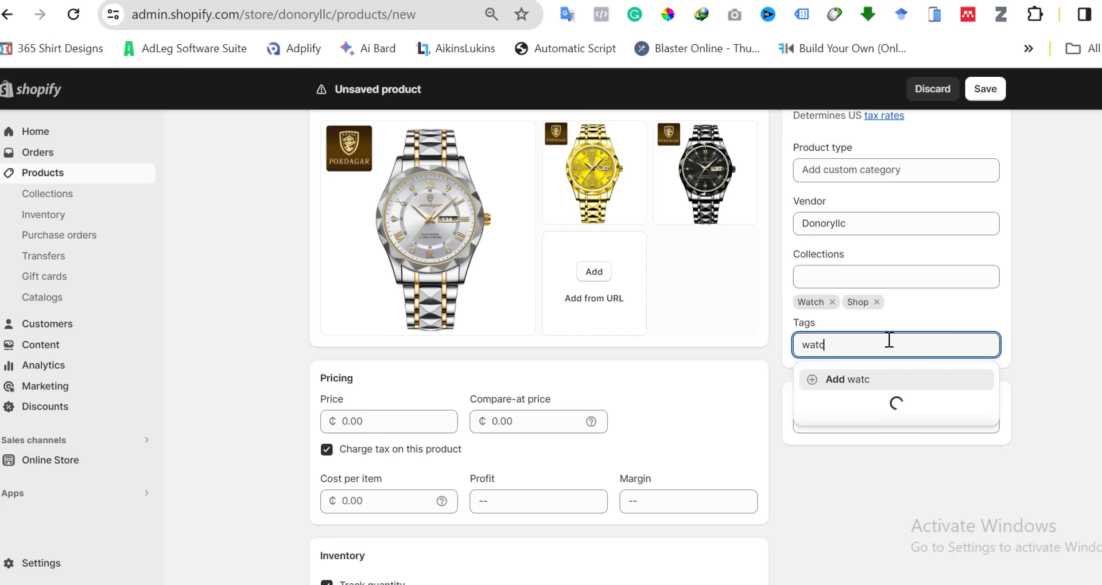
{"action": "type", "text": "h"}
{"action": "left_click", "coordinate": [867, 380]}
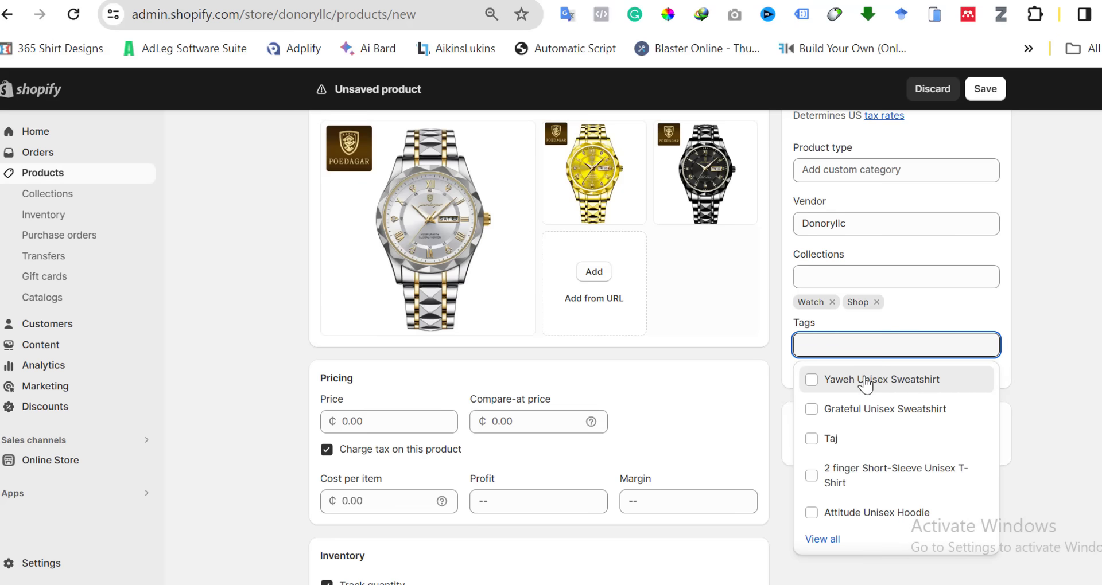
{"action": "left_click", "coordinate": [1082, 369]}
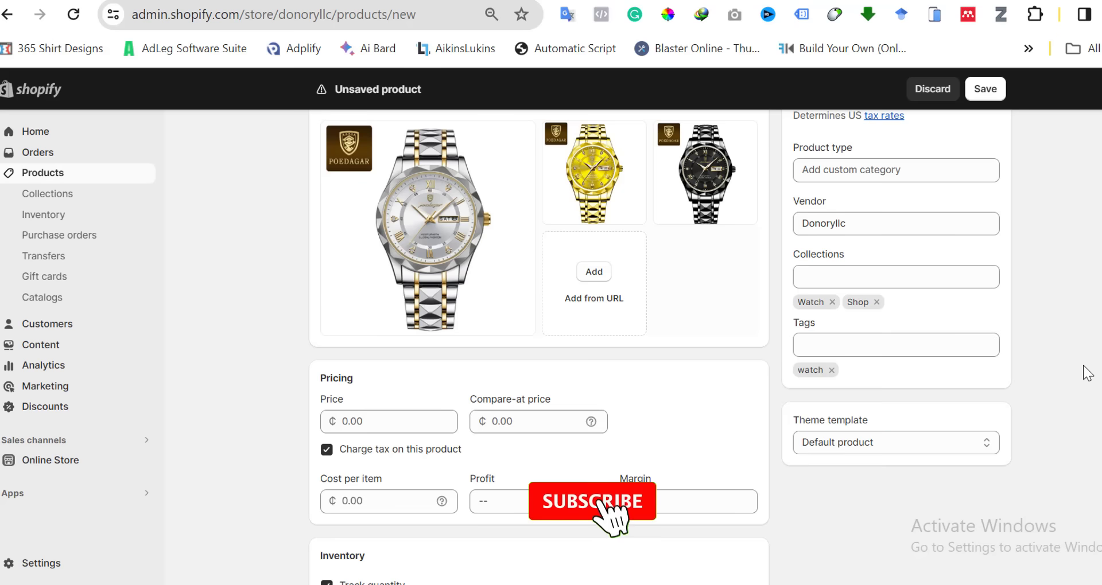
{"action": "left_click", "coordinate": [845, 344]}
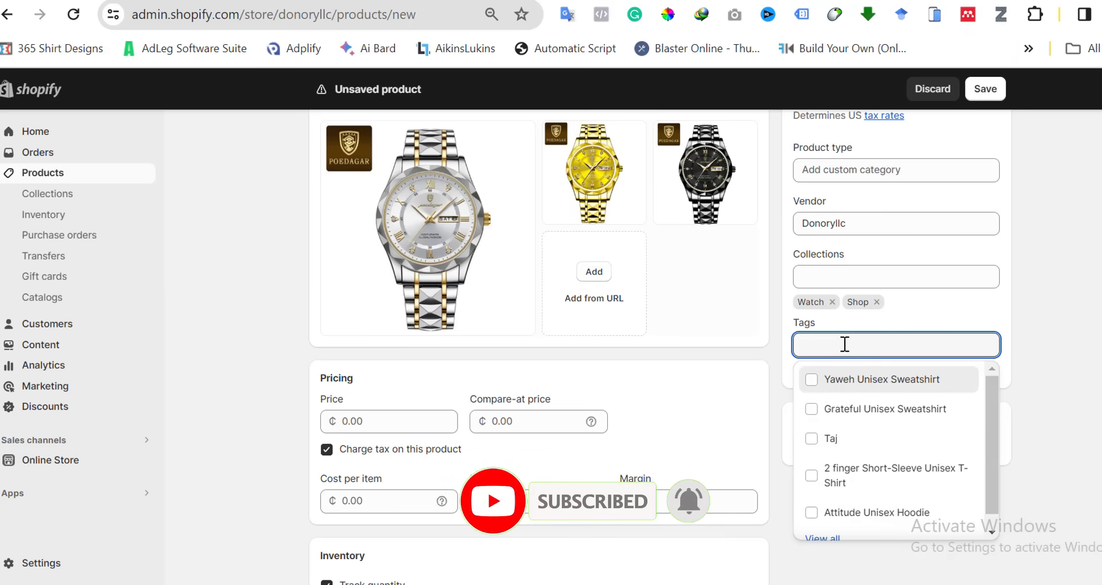
{"action": "left_click", "coordinate": [1097, 348]}
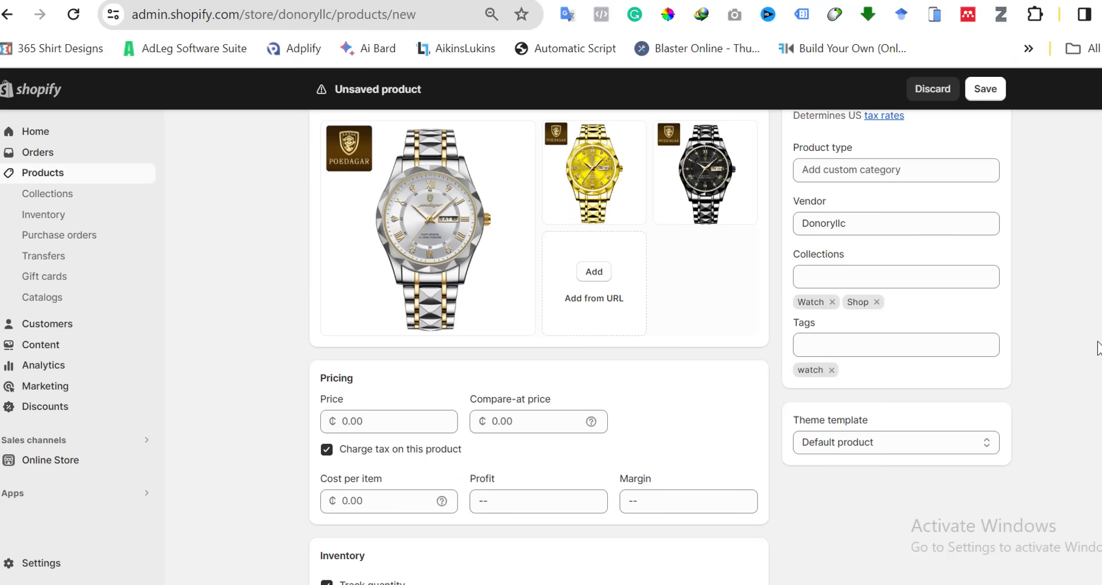
- Set the product's price to 450
{"action": "scroll", "coordinate": [1097, 348], "scroll_direction": "down", "scroll_amount": 3}
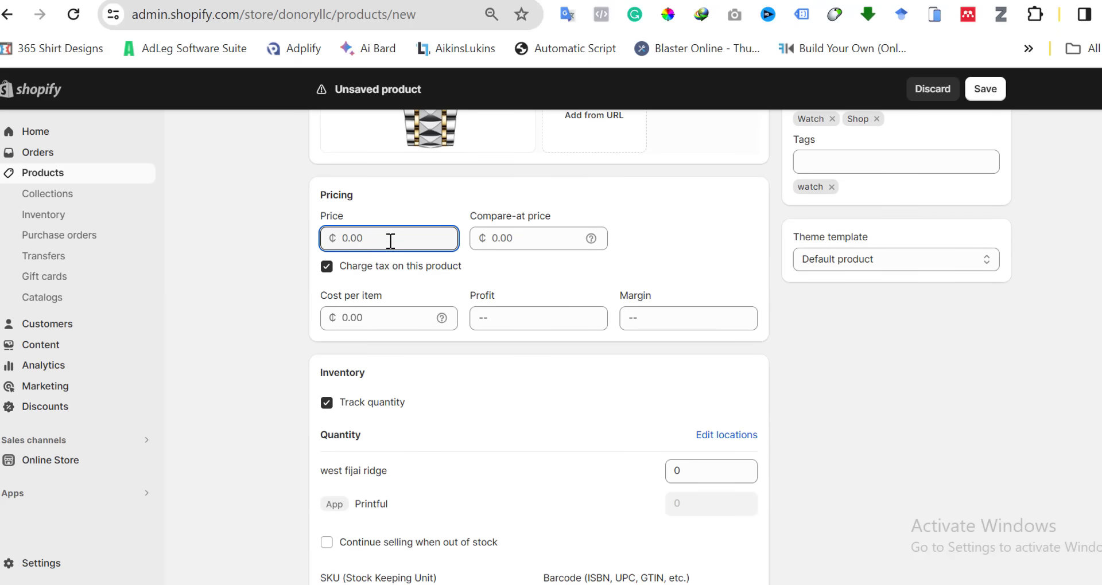
{"action": "type", "text": "450"}
{"action": "left_click", "coordinate": [815, 363]}
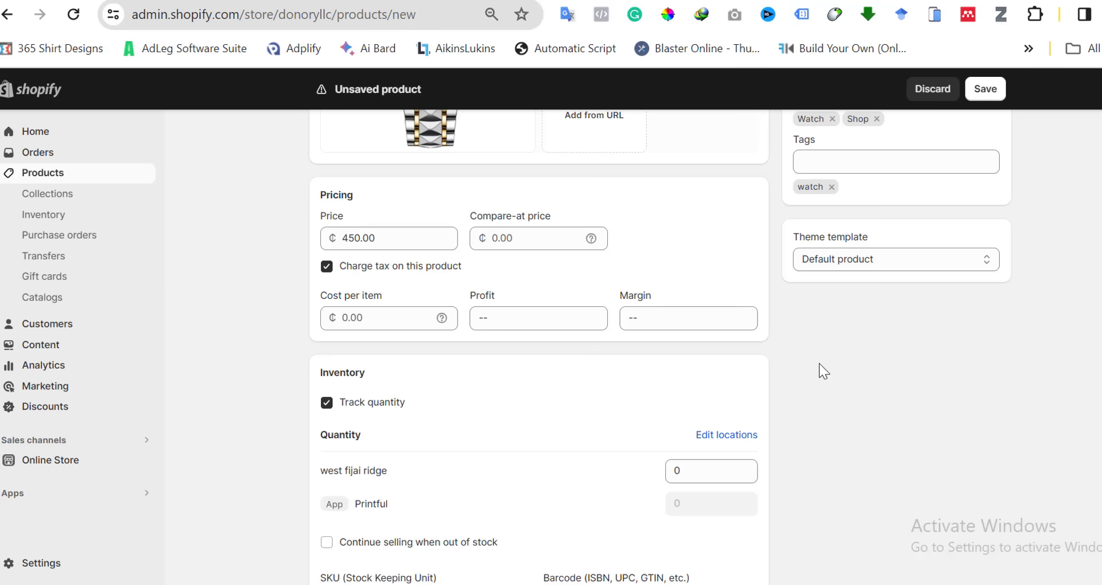
- Review the compare-at price help, cost per item, inventory, SKU, shipping, variants and search engine listing sections of the product form
{"action": "mouse_move", "coordinate": [592, 240]}
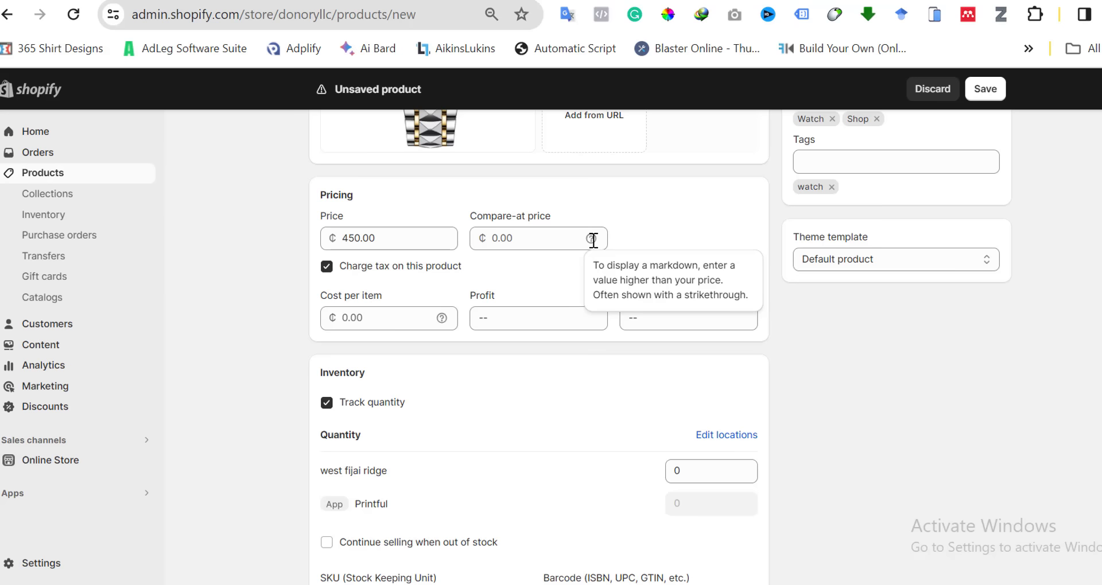
{"action": "left_click", "coordinate": [375, 321]}
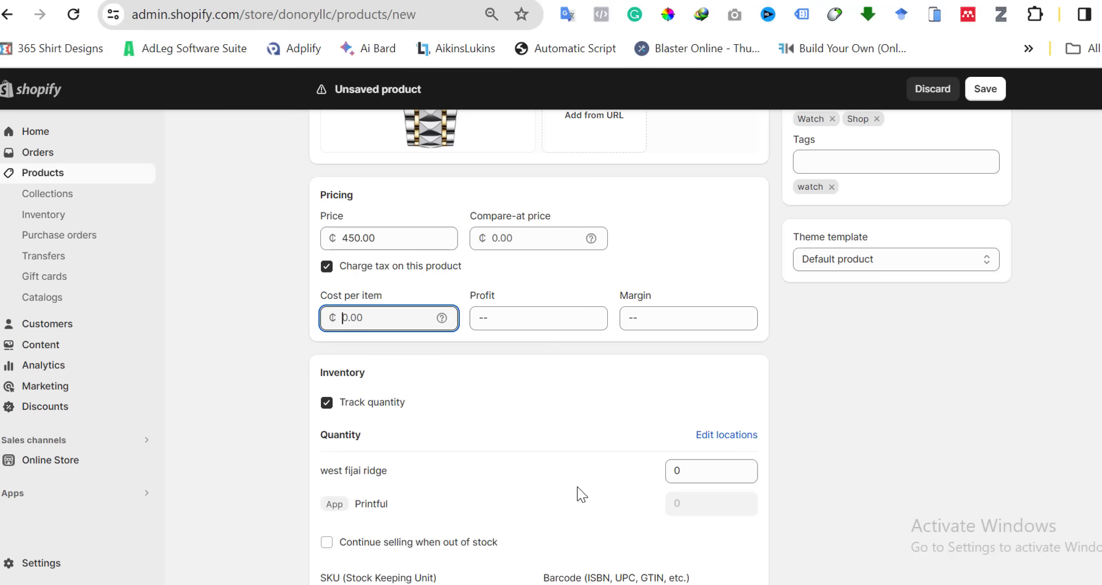
{"action": "scroll", "coordinate": [580, 494], "scroll_direction": "down", "scroll_amount": 3}
{"action": "scroll", "coordinate": [594, 422], "scroll_direction": "down", "scroll_amount": 2}
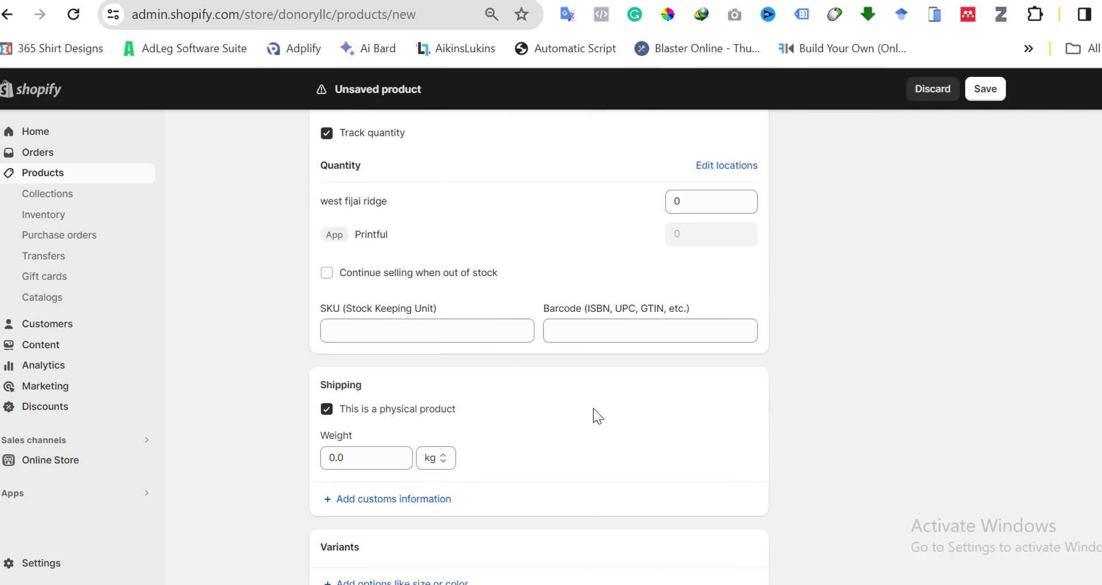
{"action": "left_click", "coordinate": [424, 319]}
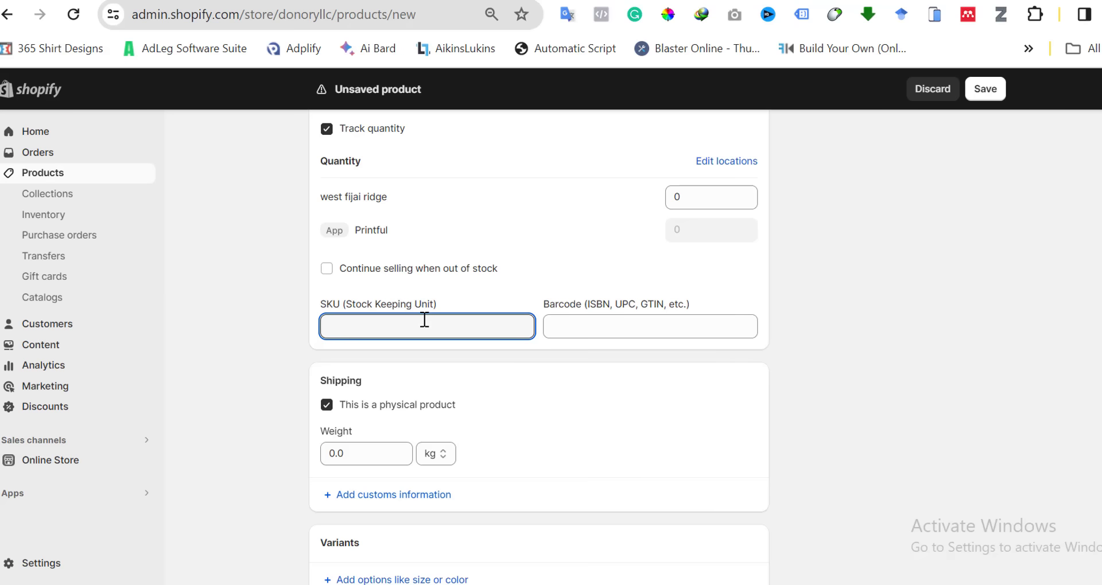
{"action": "scroll", "coordinate": [401, 352], "scroll_direction": "down", "scroll_amount": 3}
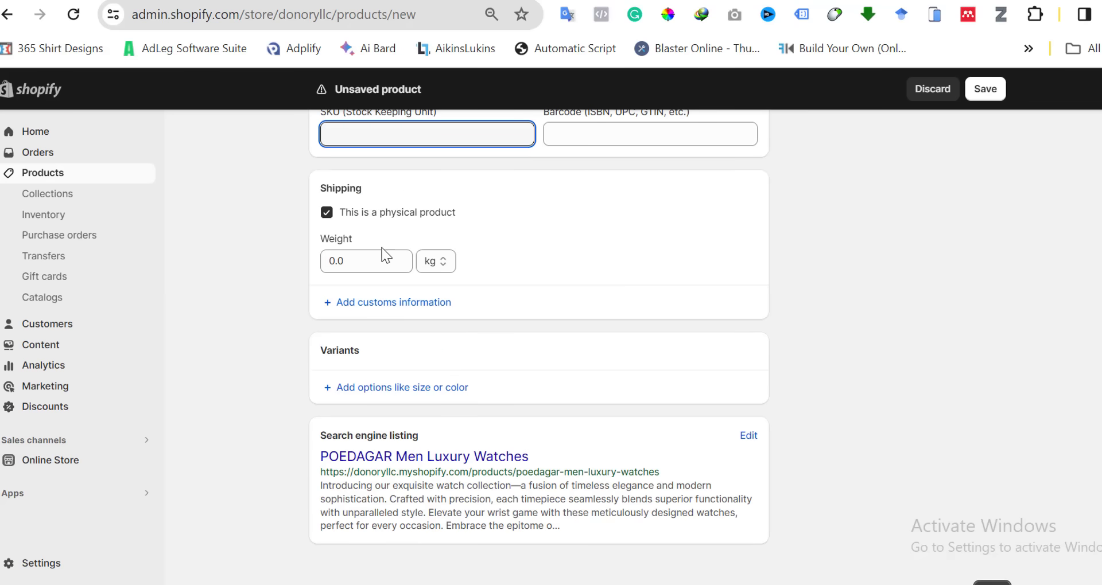
{"action": "scroll", "coordinate": [476, 346], "scroll_direction": "down", "scroll_amount": 1}
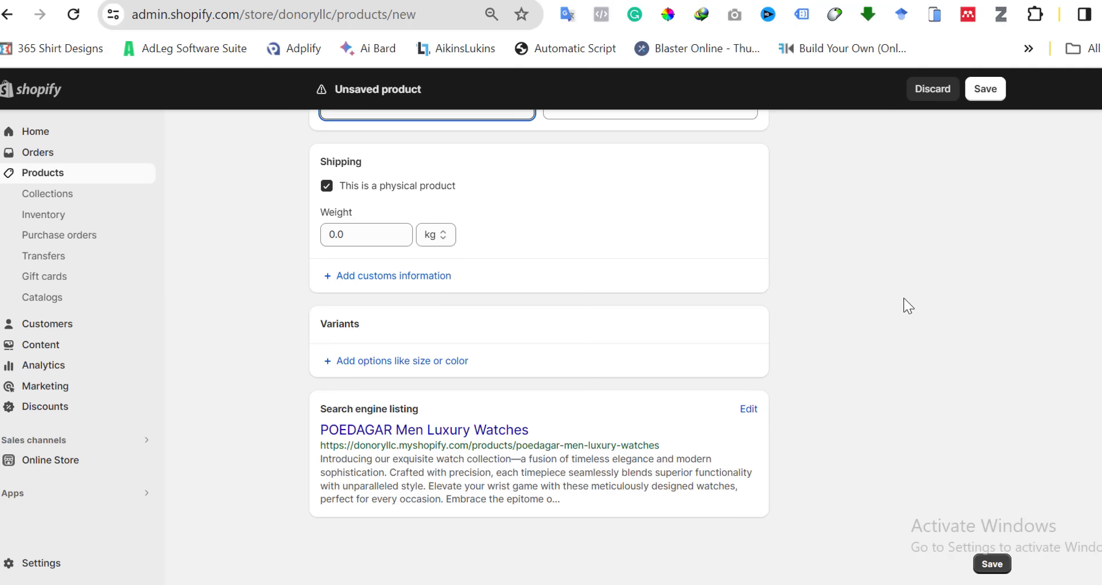
- Save the new watch product with the Active status
{"action": "scroll", "coordinate": [903, 297], "scroll_direction": "up", "scroll_amount": 2}
{"action": "left_click", "coordinate": [986, 89]}
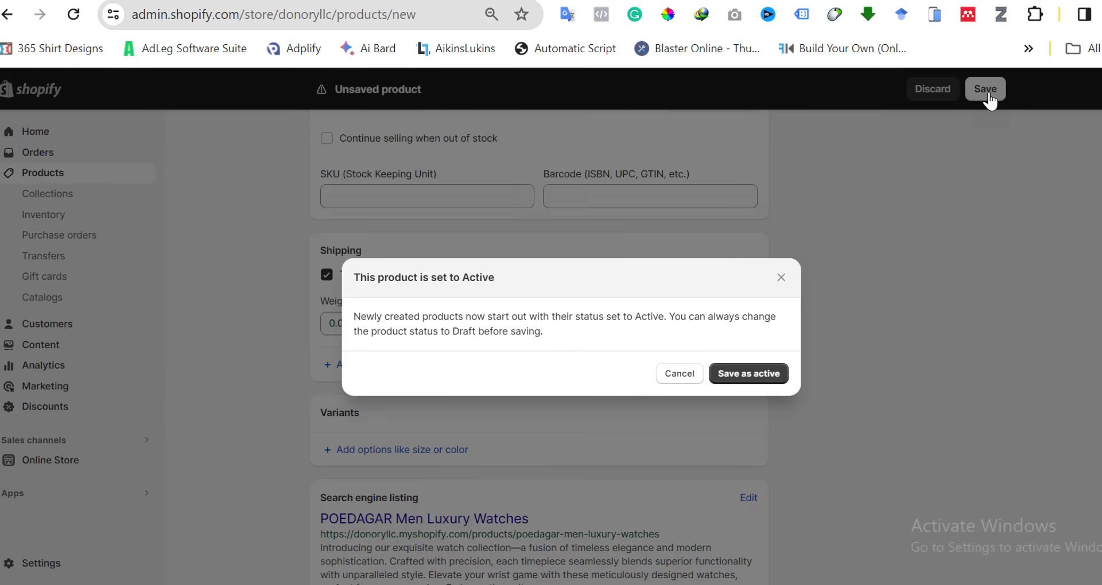
{"action": "left_click", "coordinate": [754, 379]}
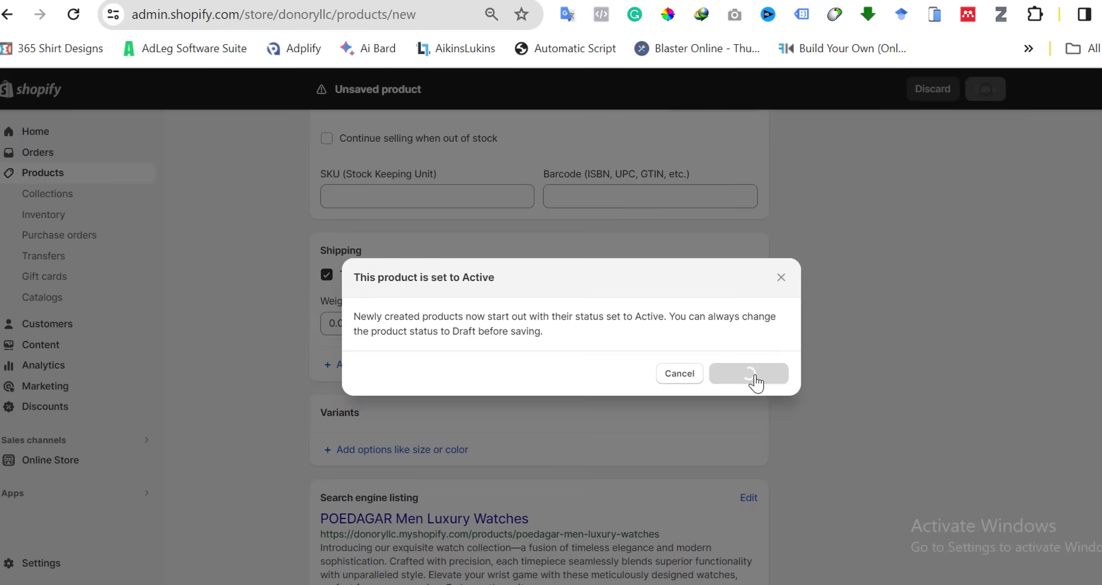